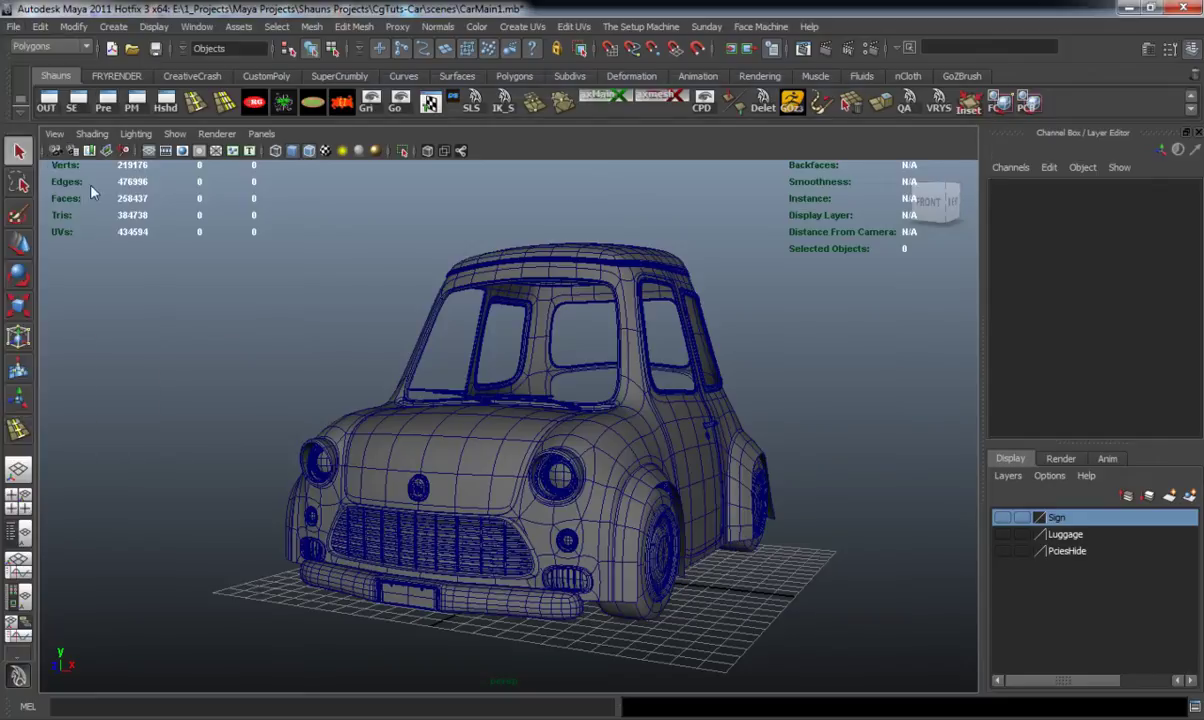
Step: Import SeatCreation.OBJ from the Desktop folder and select the imported seat mesh beside the car
left_click(213, 219)
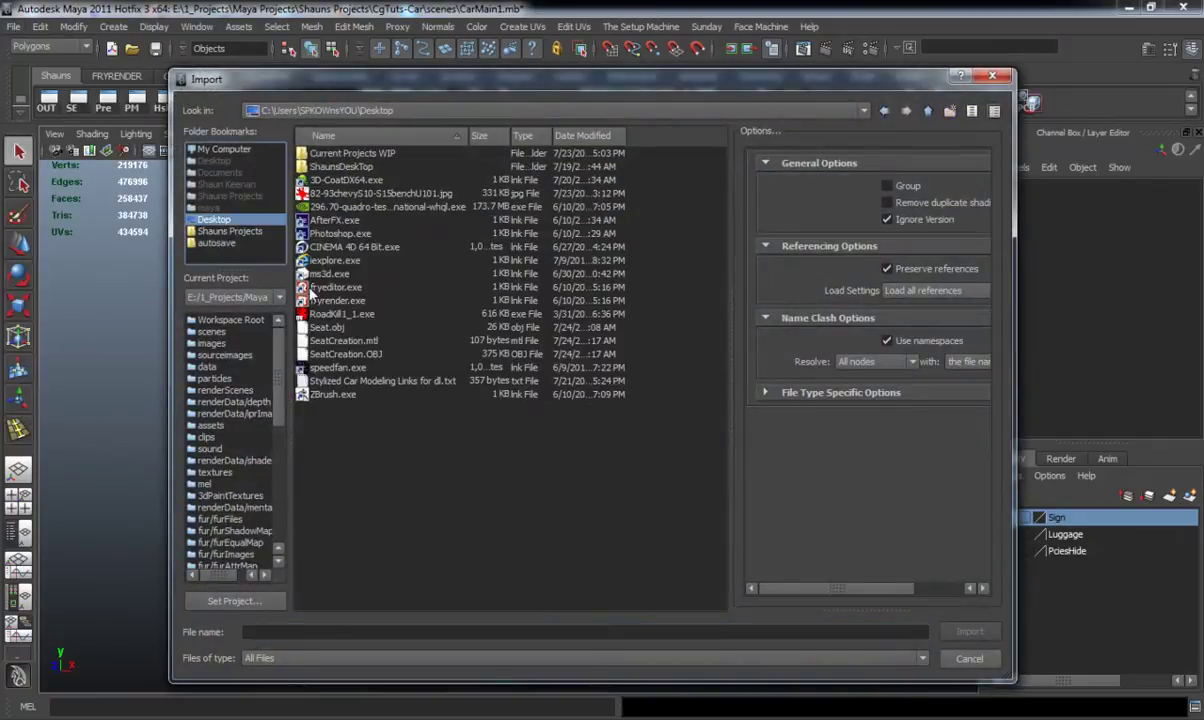
double_click(351, 352)
left_click_drag(446, 402, 568, 422, "alt")
middle_click_drag(432, 490, 503, 341, "alt")
left_click_drag(388, 401, 417, 403, "alt")
left_click(390, 398)
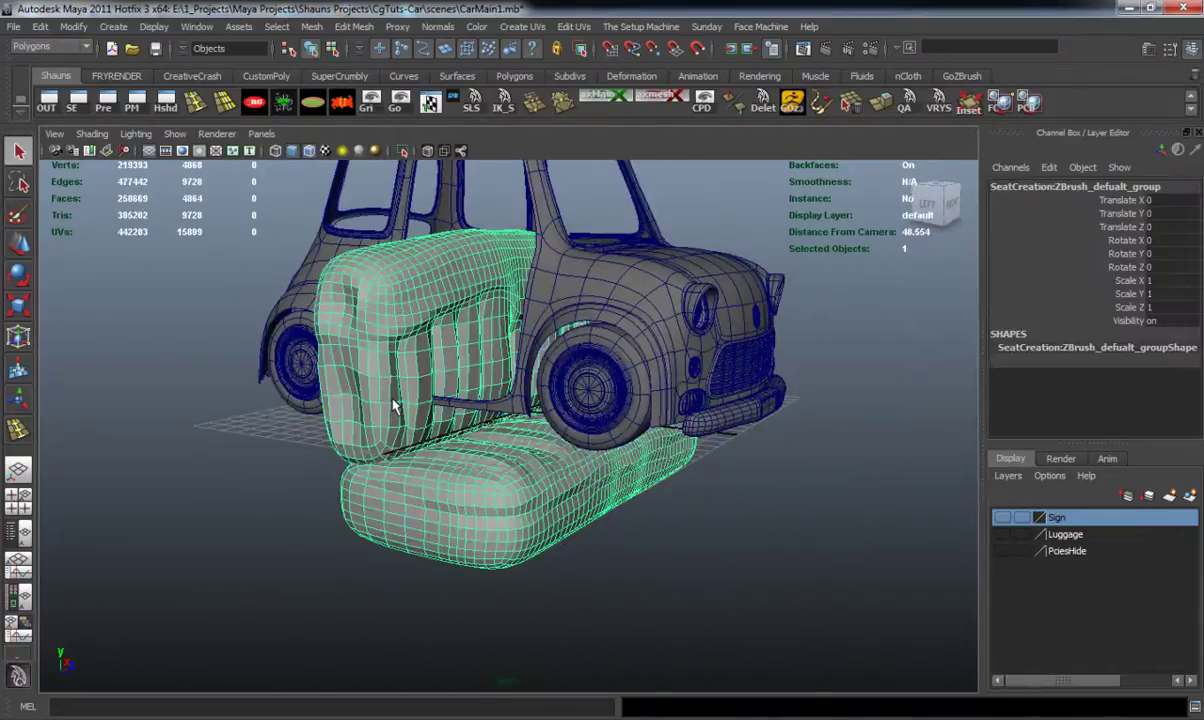
Step: Turn on smooth preview for the imported seat, run the SLS script, and clear the selection
key("3")
left_click(664, 546)
left_click_drag(664, 546, 503, 163, "alt")
left_click(473, 108)
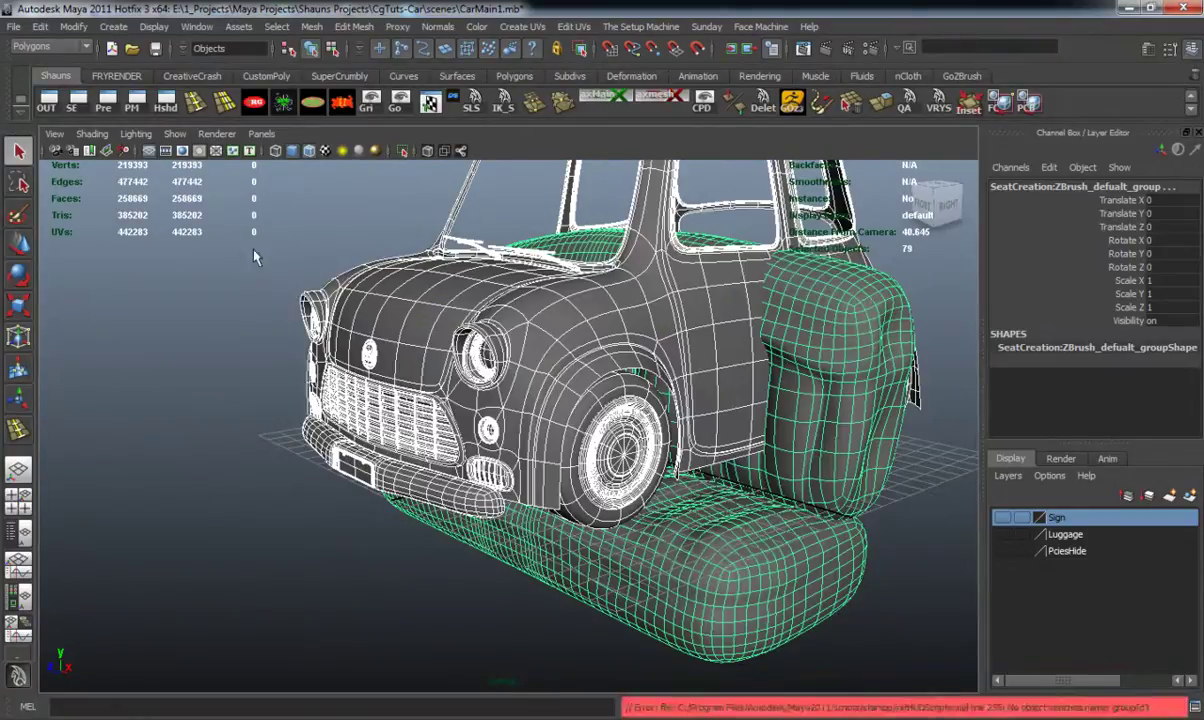
left_click(255, 255)
Step: Scale the imported seat uniformly to 0.596 on all three axes
scroll(629, 430, "down", 3)
middle_click_drag(629, 430, 478, 435, "alt")
left_click_drag(590, 440, 355, 497, "alt")
left_click(473, 455)
key("w")
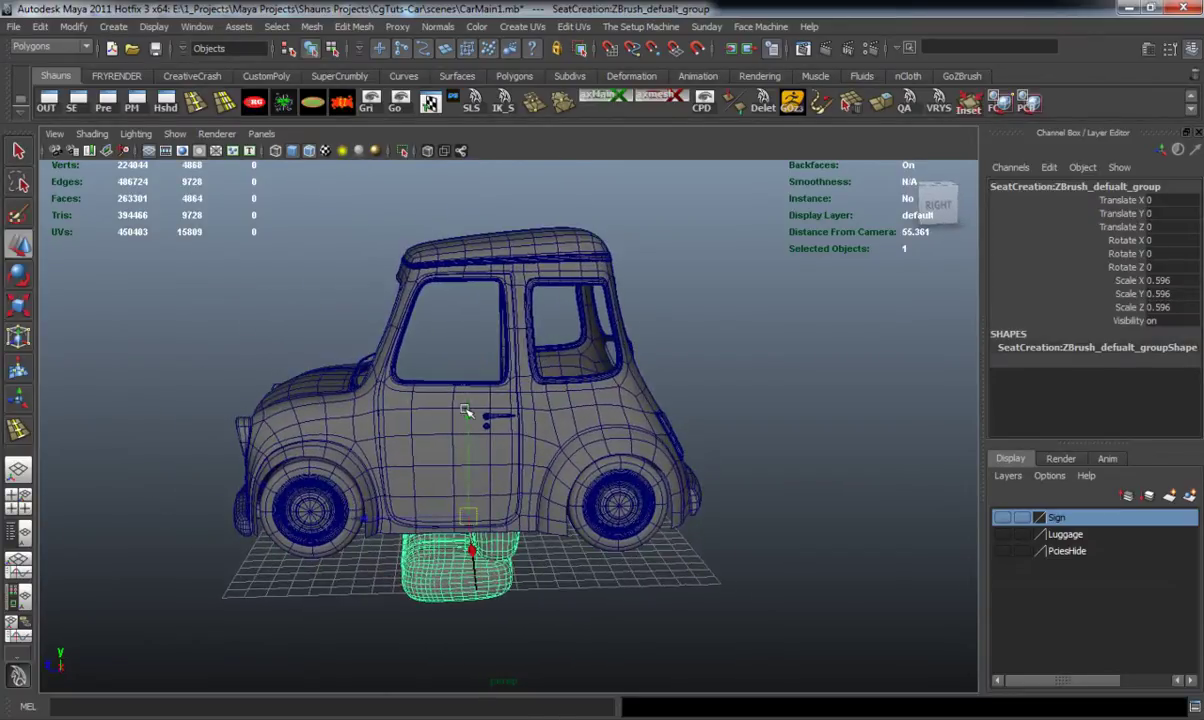
Step: Raise the seat into the cabin to Translate Y 7.559 and scale it to 0.551 in X and 0.429 in Y and Z
left_click_drag(452, 283, 452, 287)
left_click_drag(454, 290, 736, 336, "alt")
scroll(660, 375, "up", 6)
left_click_drag(594, 408, 488, 366, "alt")
key("r")
left_click_drag(488, 366, 706, 427, "alt")
left_click_drag(706, 427, 492, 392, "alt")
key("w")
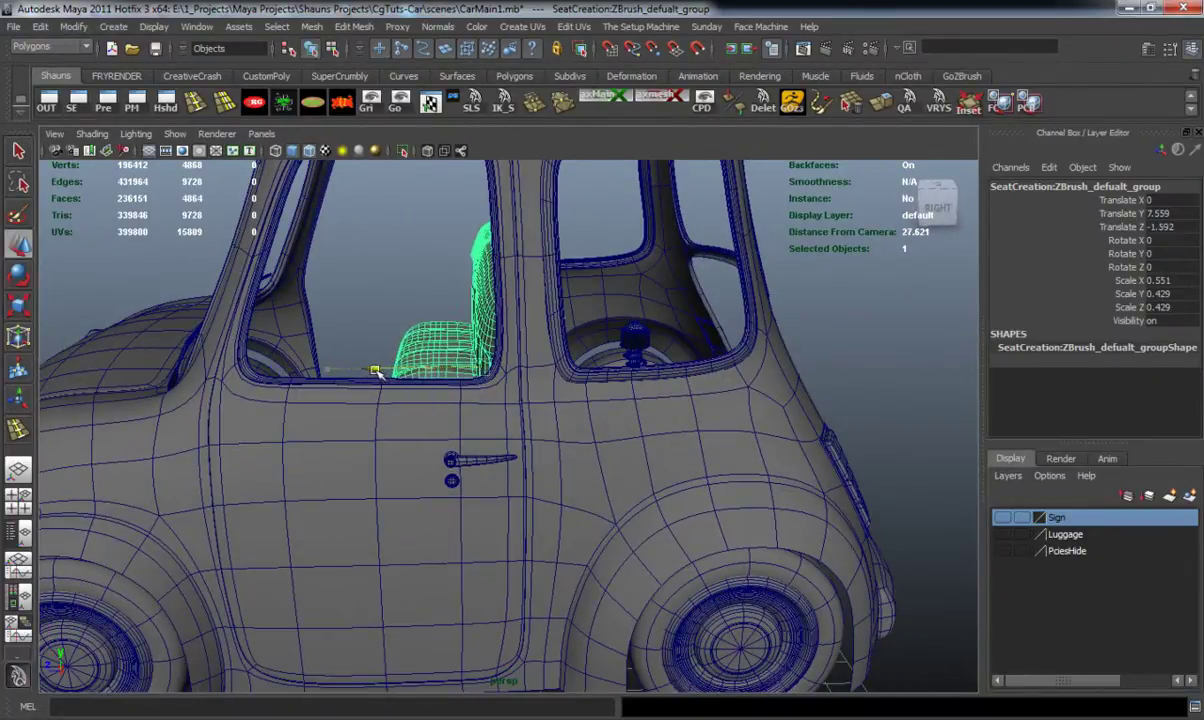
Step: Position the front seat at Translate Z -1.617 and lower it to Translate Y 6.235
left_click_drag(375, 371, 377, 371)
left_click_drag(377, 371, 404, 438, "alt")
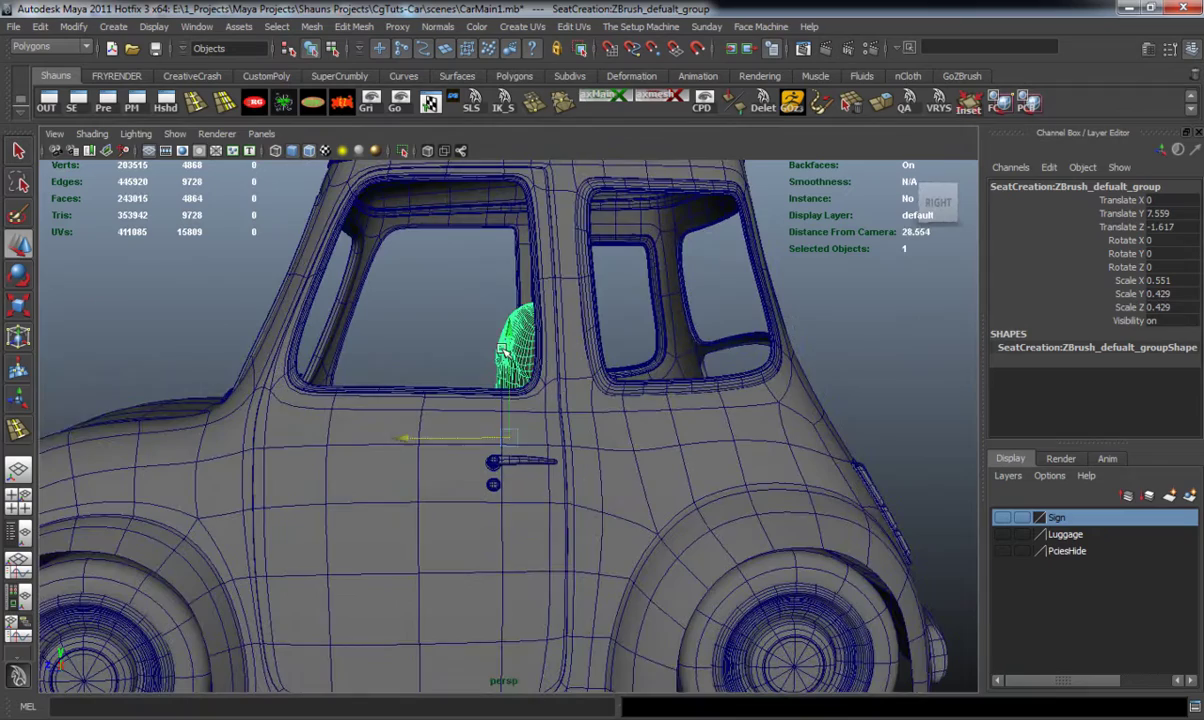
left_click_drag(510, 372, 540, 406, "alt")
Step: Duplicate the front seat and move the copy toward the back of the cabin, to Translate Z -6.612, as a rear seat
key("space")
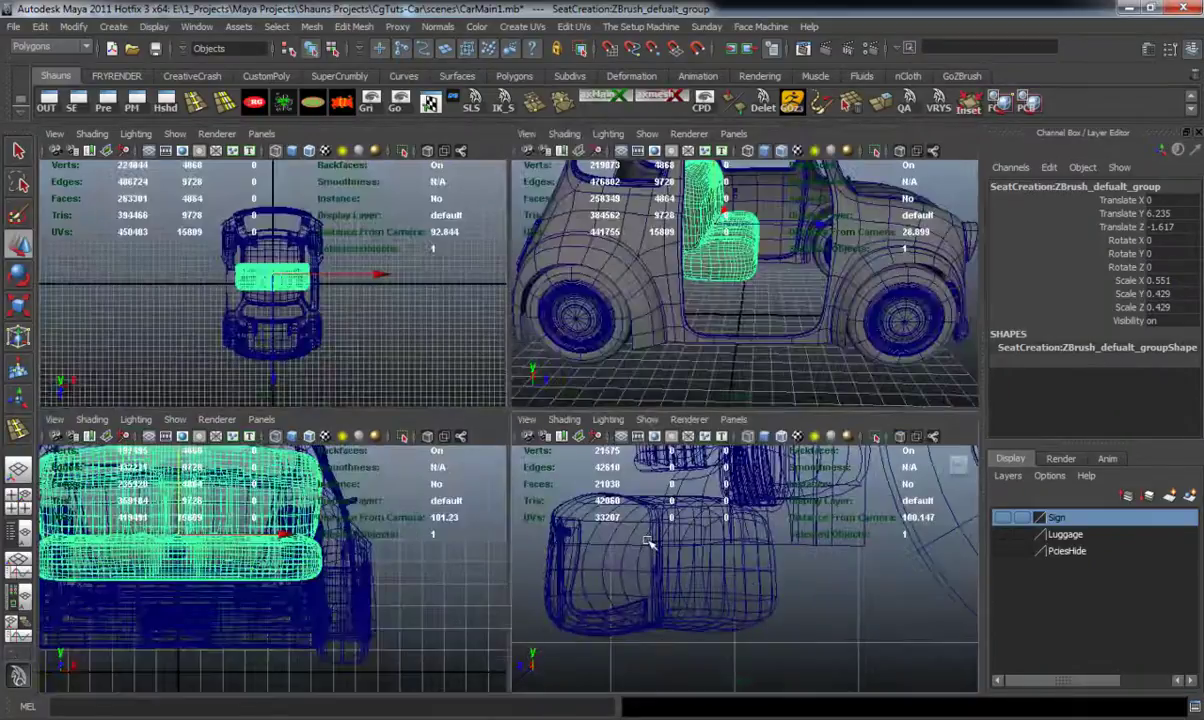
key("space")
scroll(659, 530, "down", 6)
middle_click_drag(726, 488, 459, 577, "alt")
right_click_drag(459, 577, 605, 518, "alt")
middle_click_drag(605, 518, 383, 572, "alt")
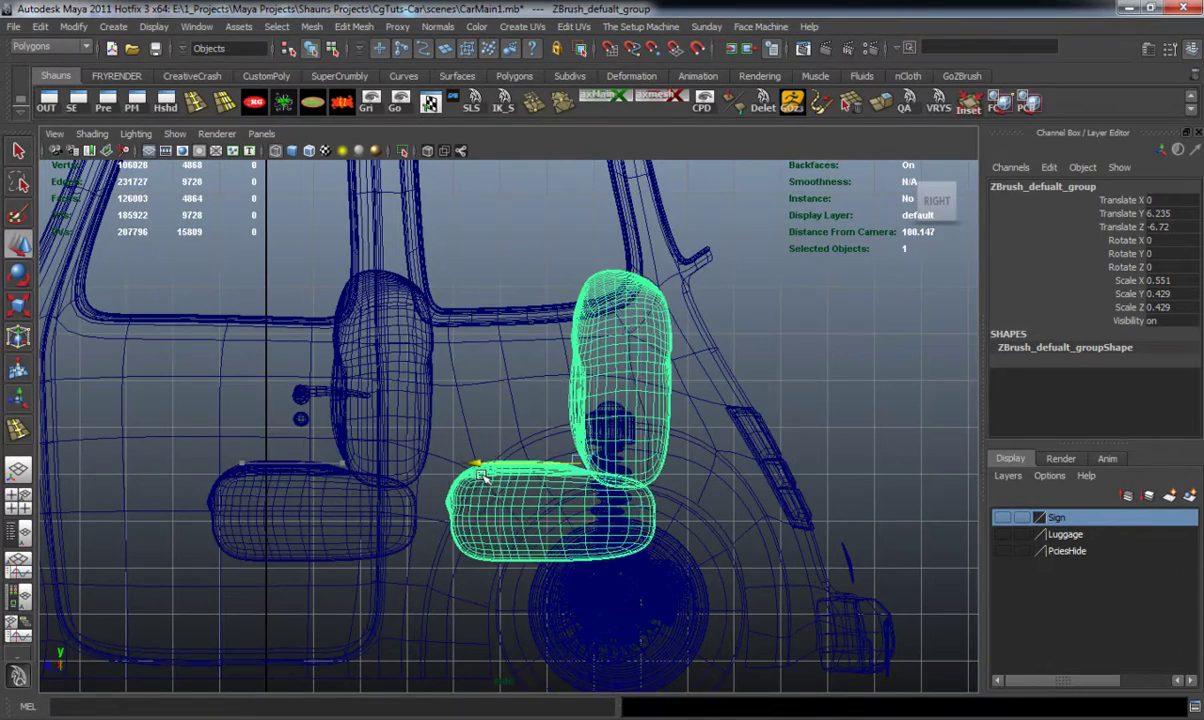
key("space")
key("space")
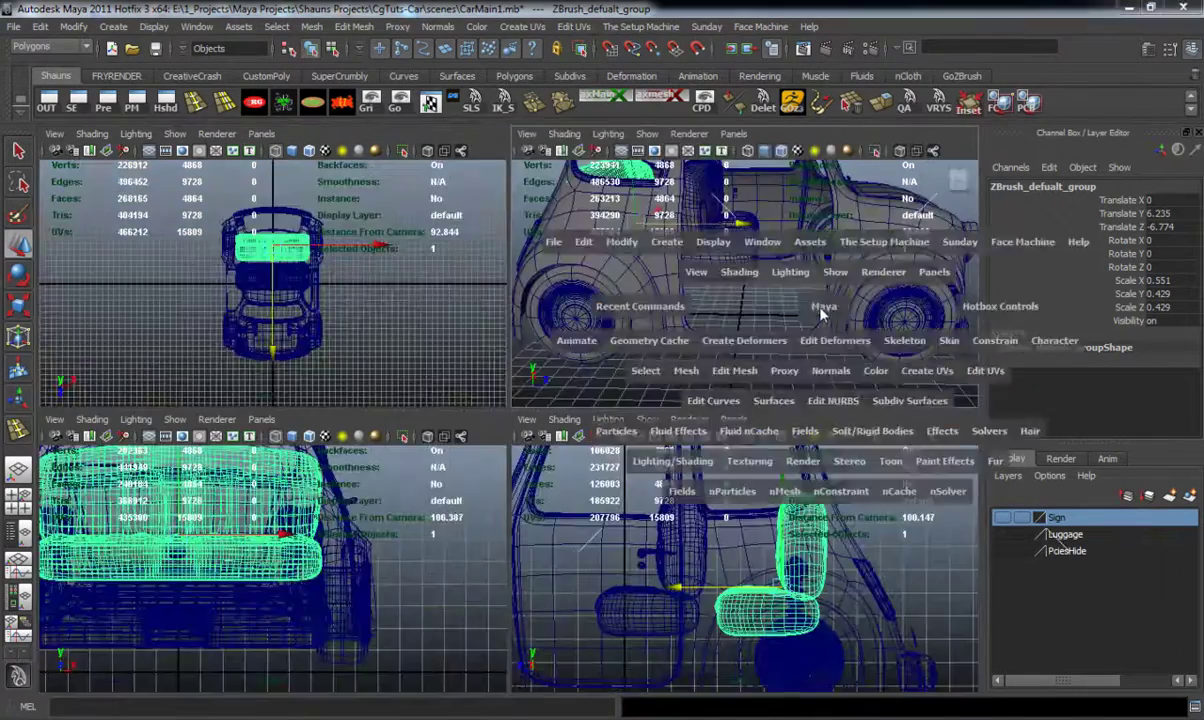
left_click_drag(652, 418, 624, 416, "alt")
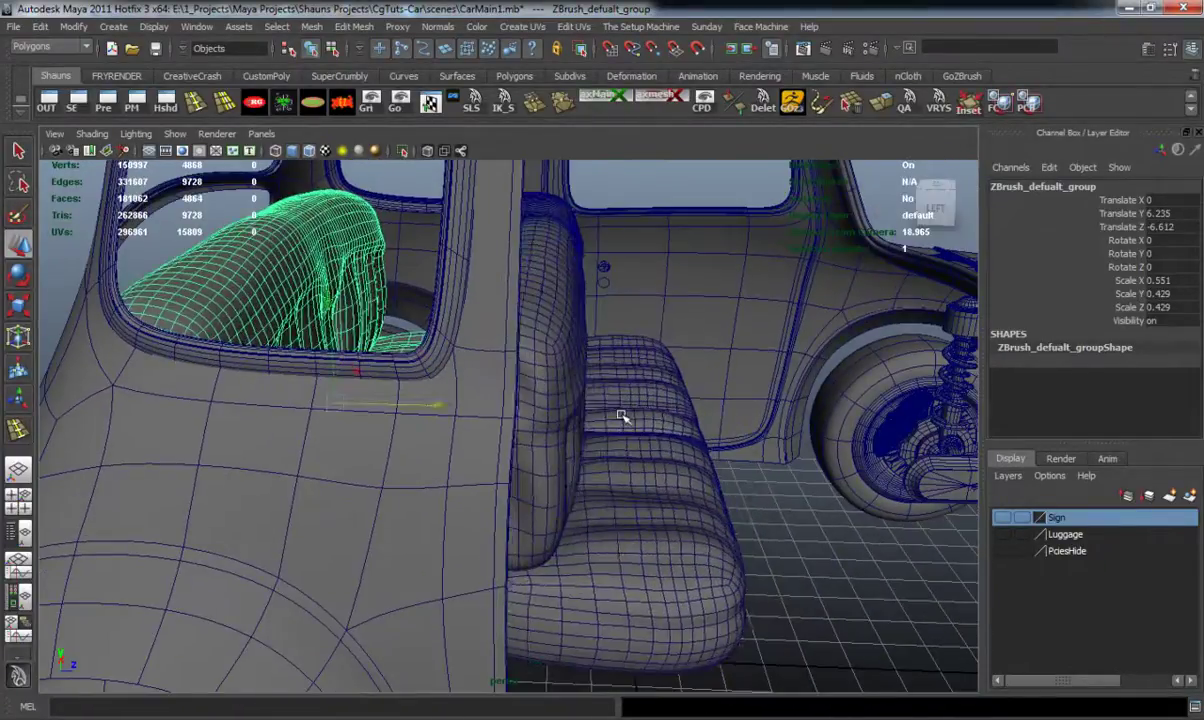
Step: Narrow the rear seat from front to back by scaling it to 0.34 in Z
left_click(690, 470)
left_click_drag(690, 470, 560, 400, "alt")
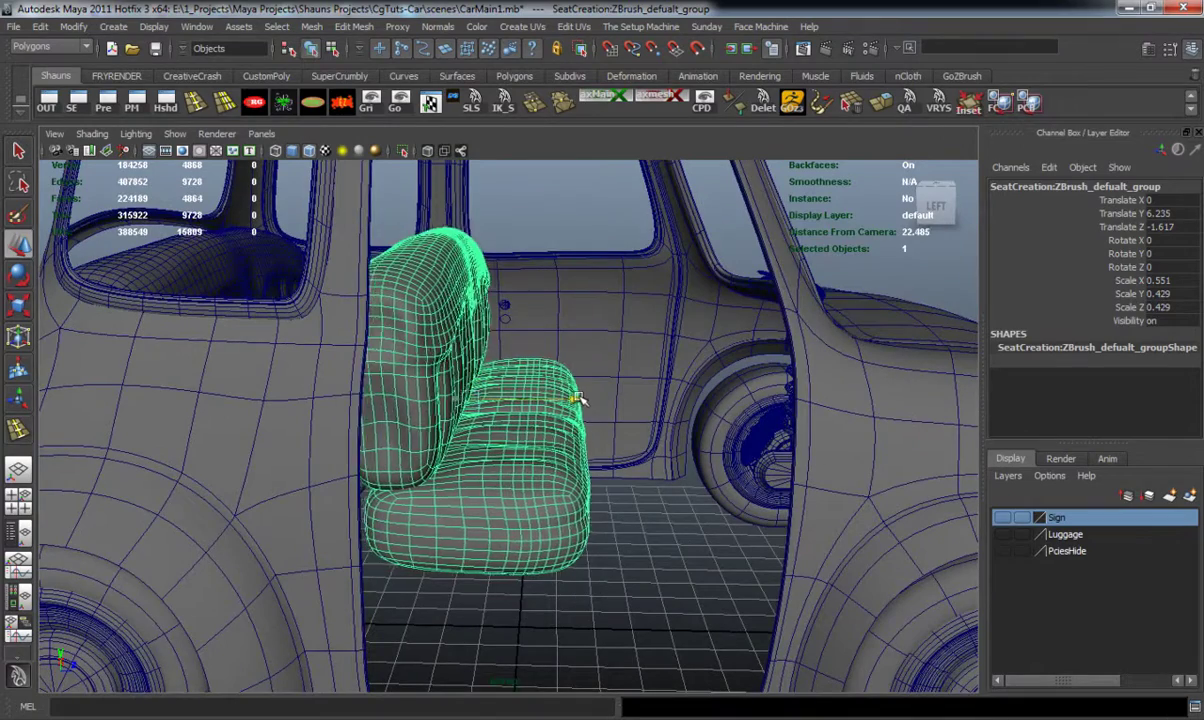
left_click(556, 228)
left_click_drag(550, 260, 670, 400, "alt")
middle_click_drag(640, 400, 451, 466, "alt")
left_click_drag(451, 465, 601, 372, "alt")
left_click(601, 372)
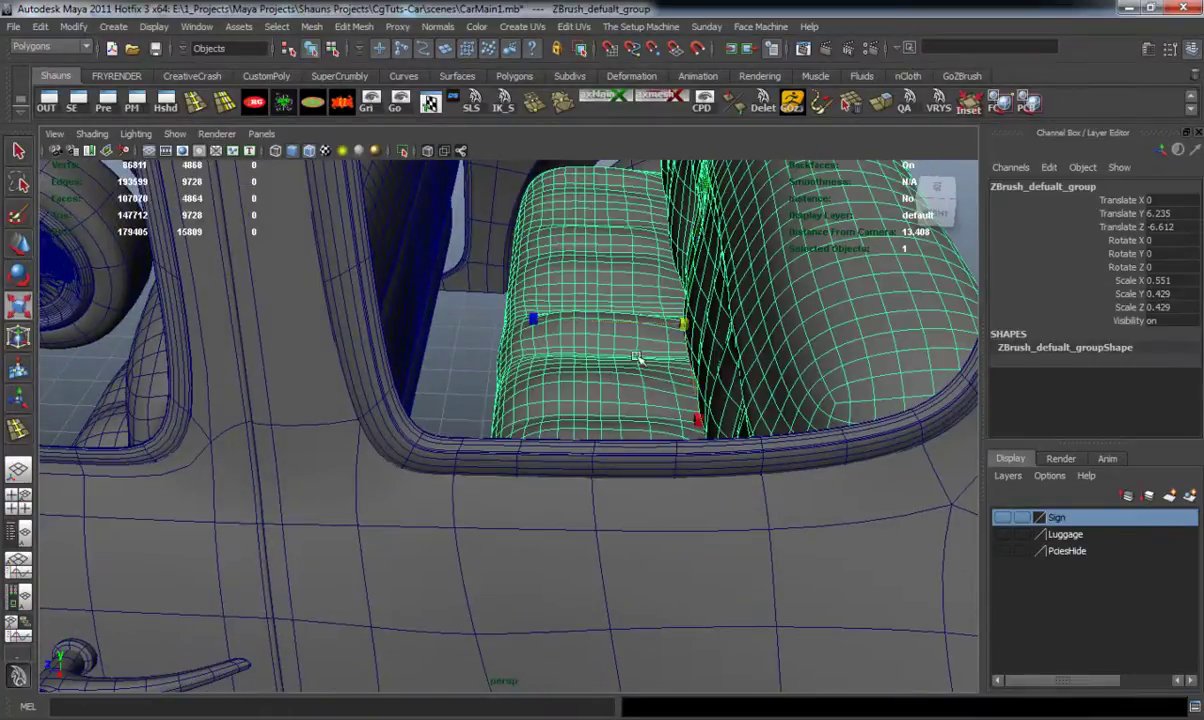
left_click_drag(560, 332, 519, 344, "alt")
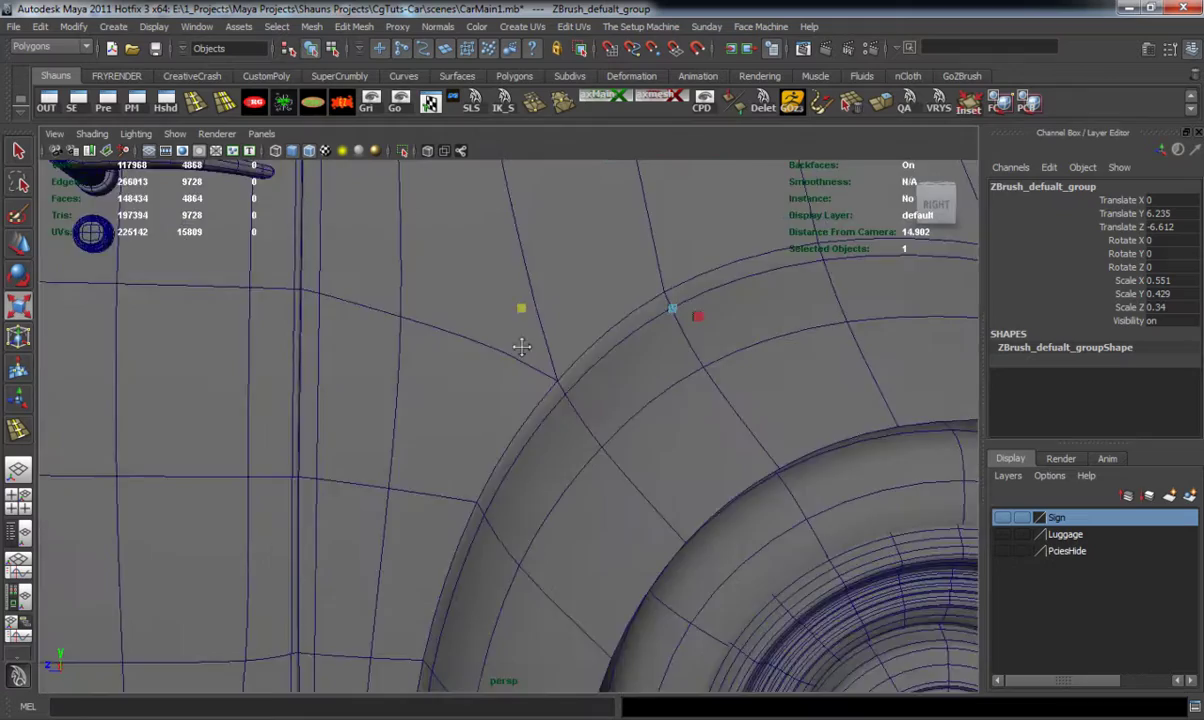
Step: Move the front seat back to Translate Z -1.976
middle_click_drag(519, 344, 476, 529, "alt")
left_click_drag(476, 529, 568, 483, "alt")
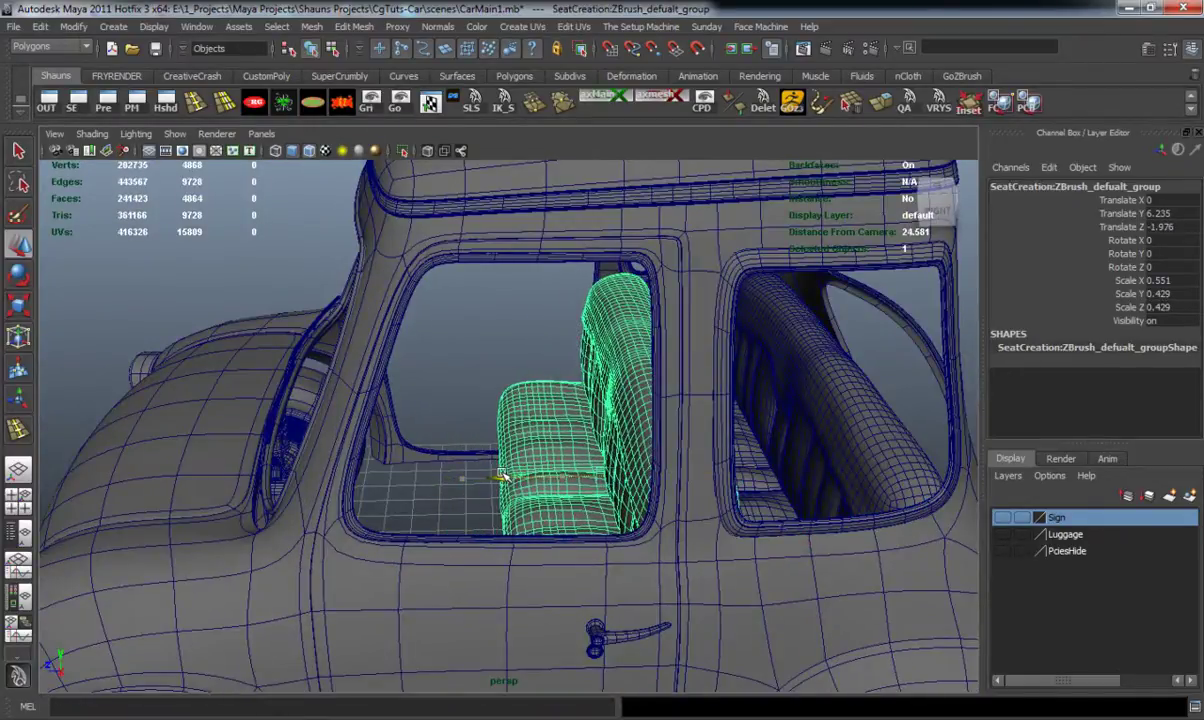
left_click(491, 390)
Step: Examine how the front and rear seats fit inside the cabin from both sides of the car
left_click_drag(492, 392, 543, 436, "alt")
right_click_drag(543, 436, 530, 420, "alt")
middle_click_drag(530, 420, 516, 343, "alt")
left_click_drag(513, 343, 868, 399, "alt")
middle_click_drag(447, 418, 467, 427, "alt")
right_click_drag(467, 427, 510, 430, "alt")
left_click_drag(510, 430, 496, 388, "alt")
middle_click_drag(530, 430, 408, 420, "alt")
scroll(407, 420, "down", 10)
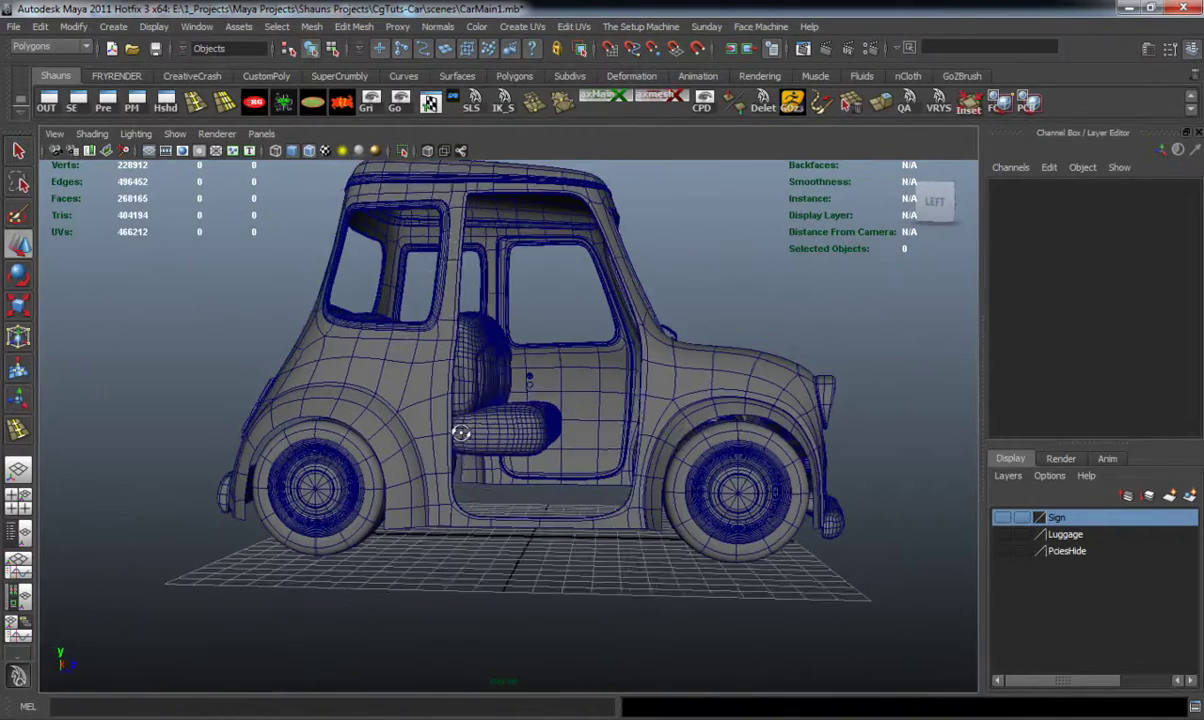
left_click_drag(461, 432, 314, 449, "alt")
Step: Lower the front and rear seats together in the side view, bringing the rear seat to Translate Y 5.859
key("space")
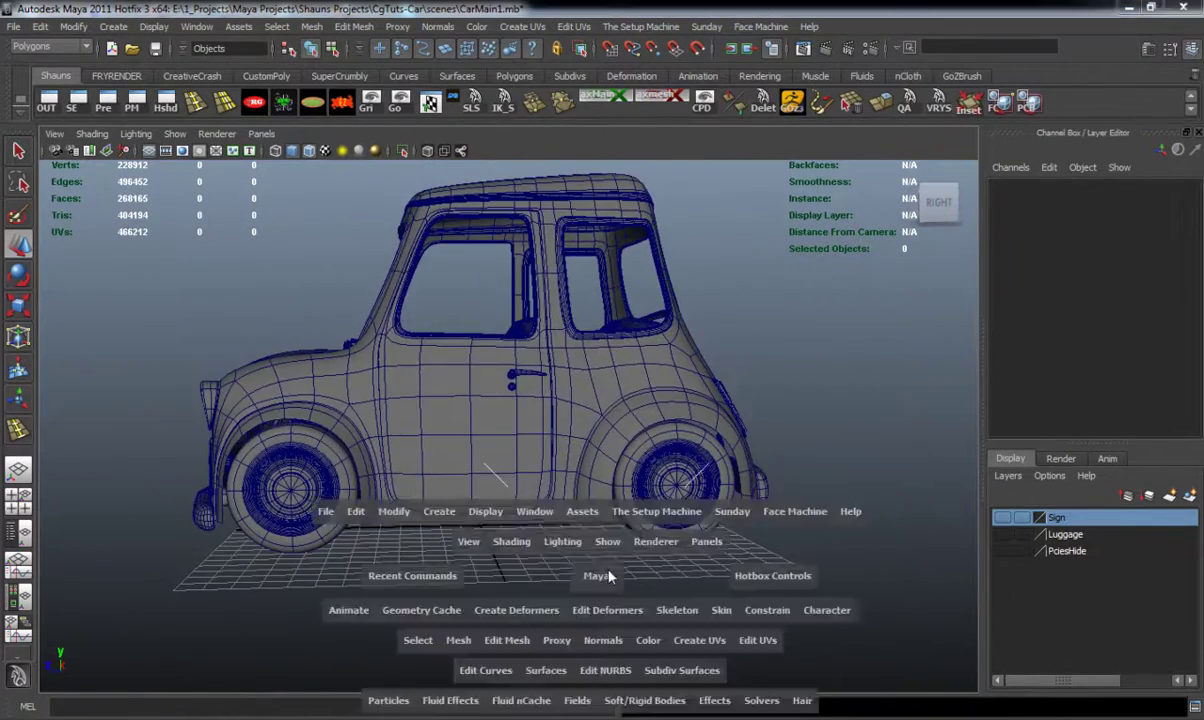
key("space")
middle_click_drag(578, 559, 632, 546, "alt")
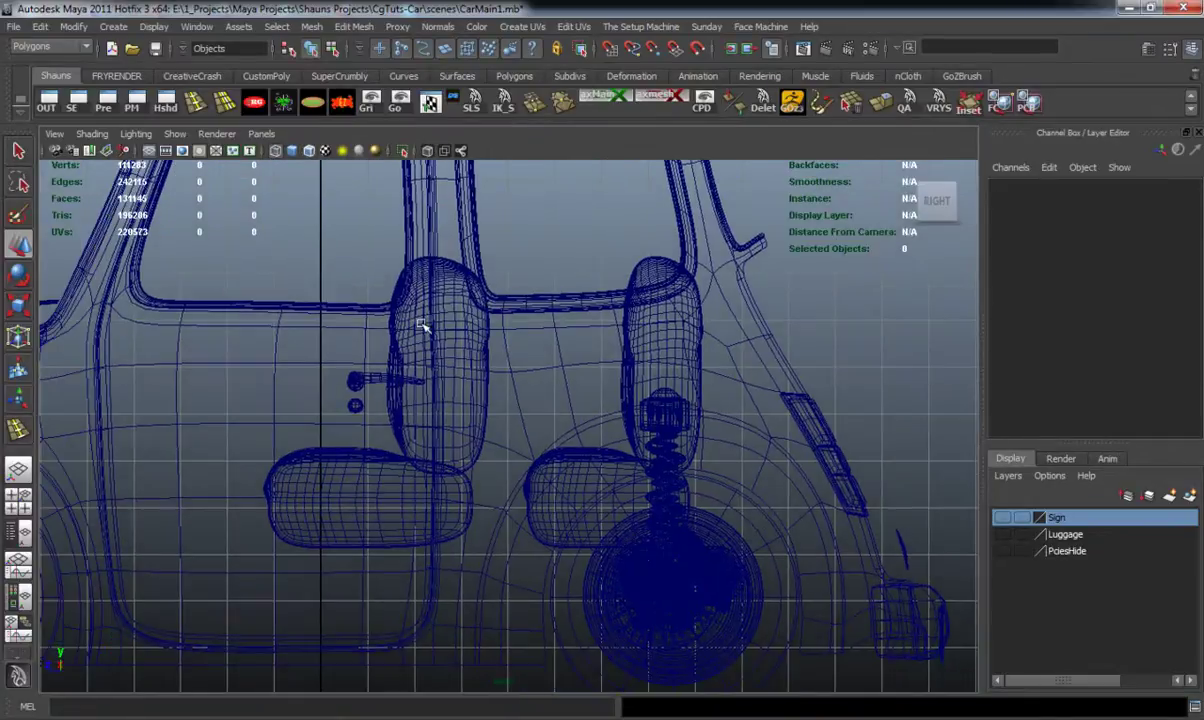
left_click(391, 287)
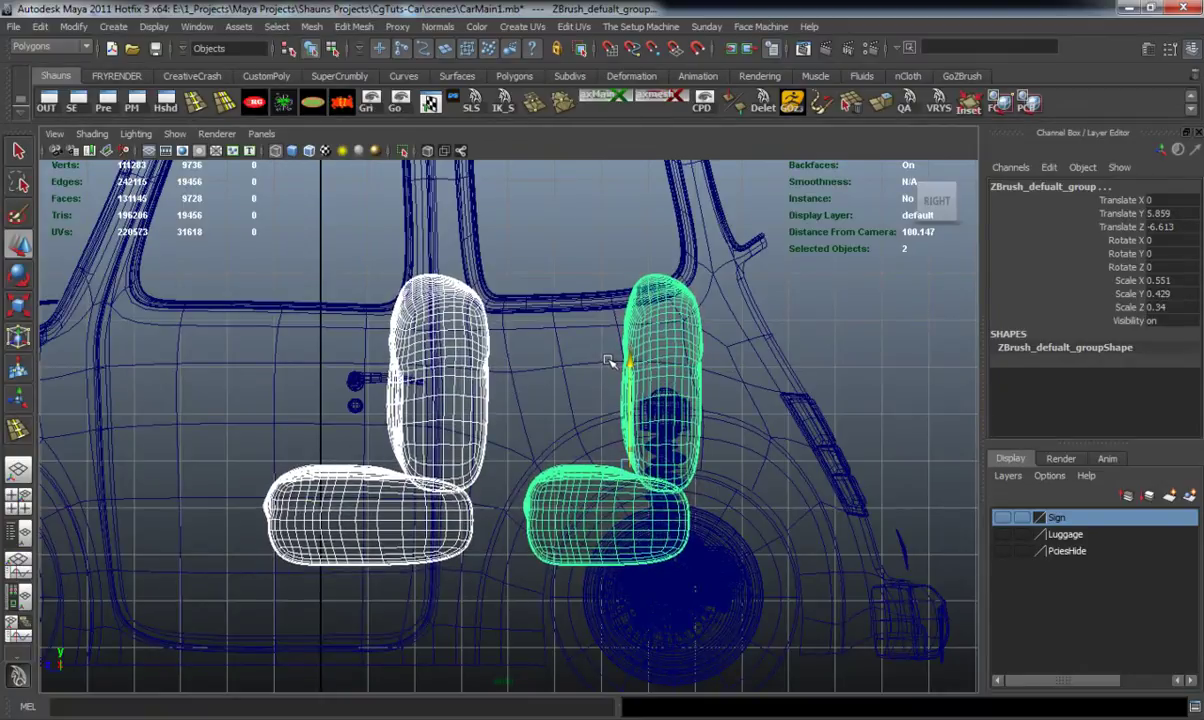
left_click(768, 261)
Step: Examine the lowered seats through the door opening, comparing the unsmoothed and smooth-preview display of the mesh
key("space")
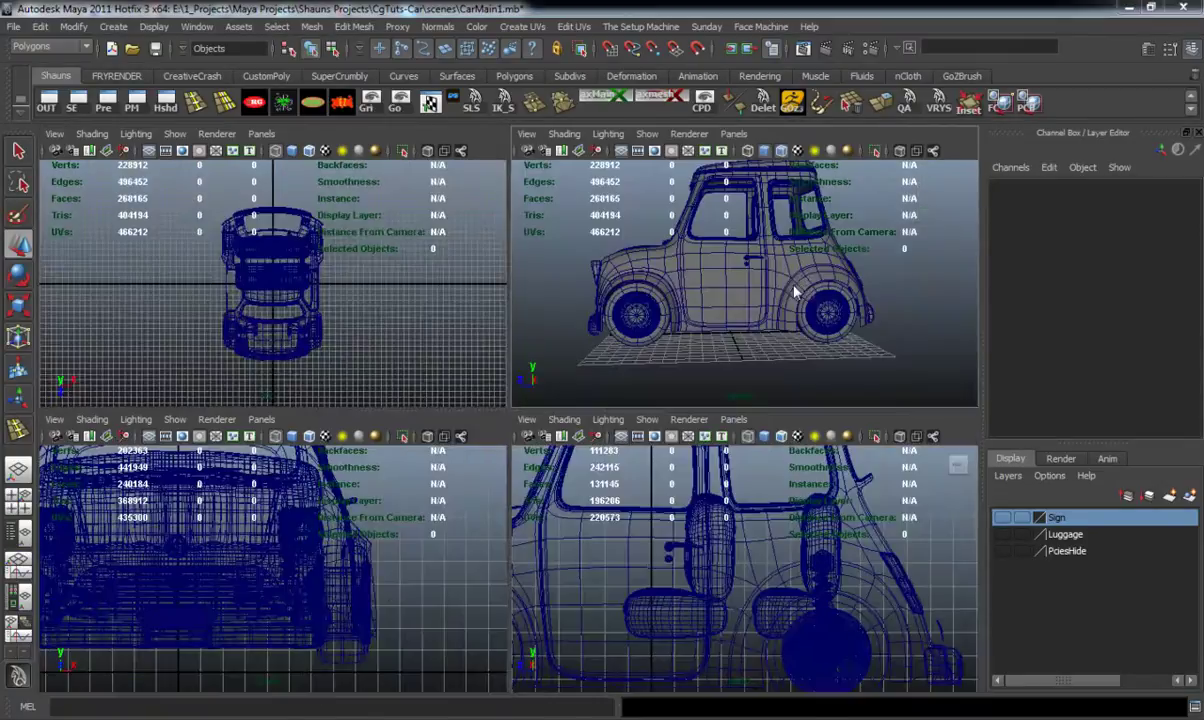
key("space")
left_click_drag(625, 335, 852, 378, "alt")
scroll(572, 376, "up", 6)
left_click_drag(572, 376, 648, 336, "alt")
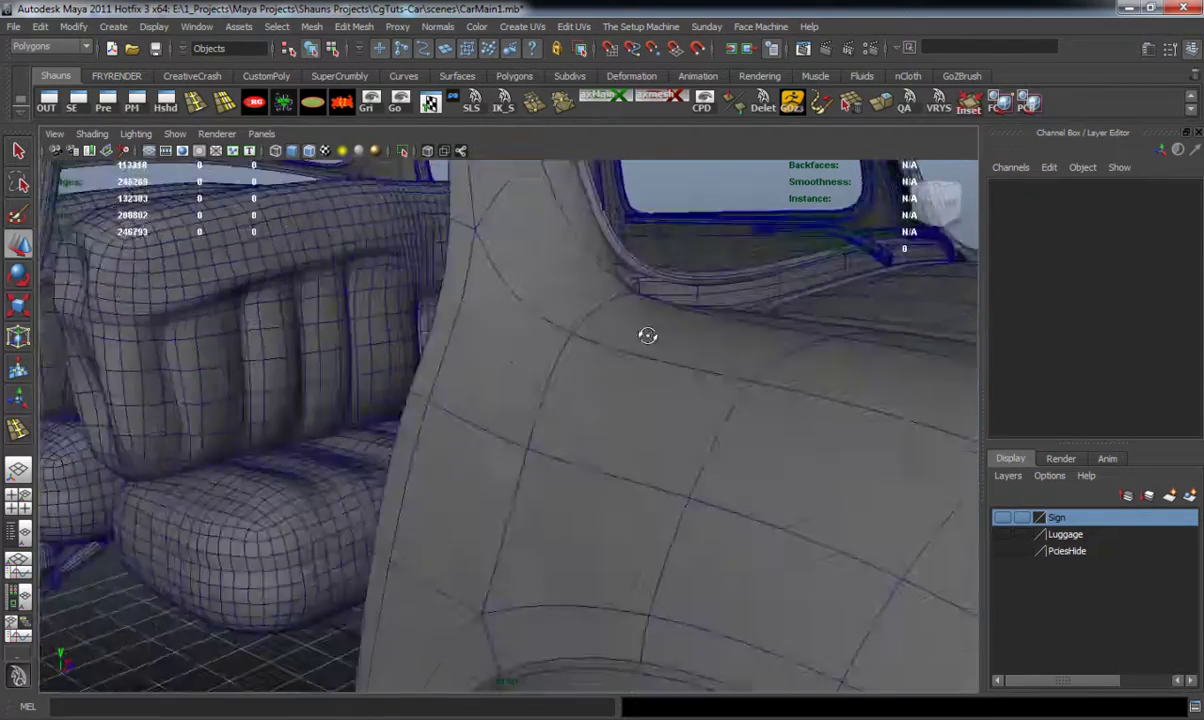
middle_click_drag(648, 336, 675, 363, "alt")
left_click_drag(675, 363, 530, 380, "alt")
left_click(517, 386)
key("1")
key("1")
key("3")
left_click(701, 210)
Step: Separate the rear seat mesh into cushion and backrest, and move the backrest rearward to Translate Z -2.184
left_click_drag(672, 293, 511, 365, "alt")
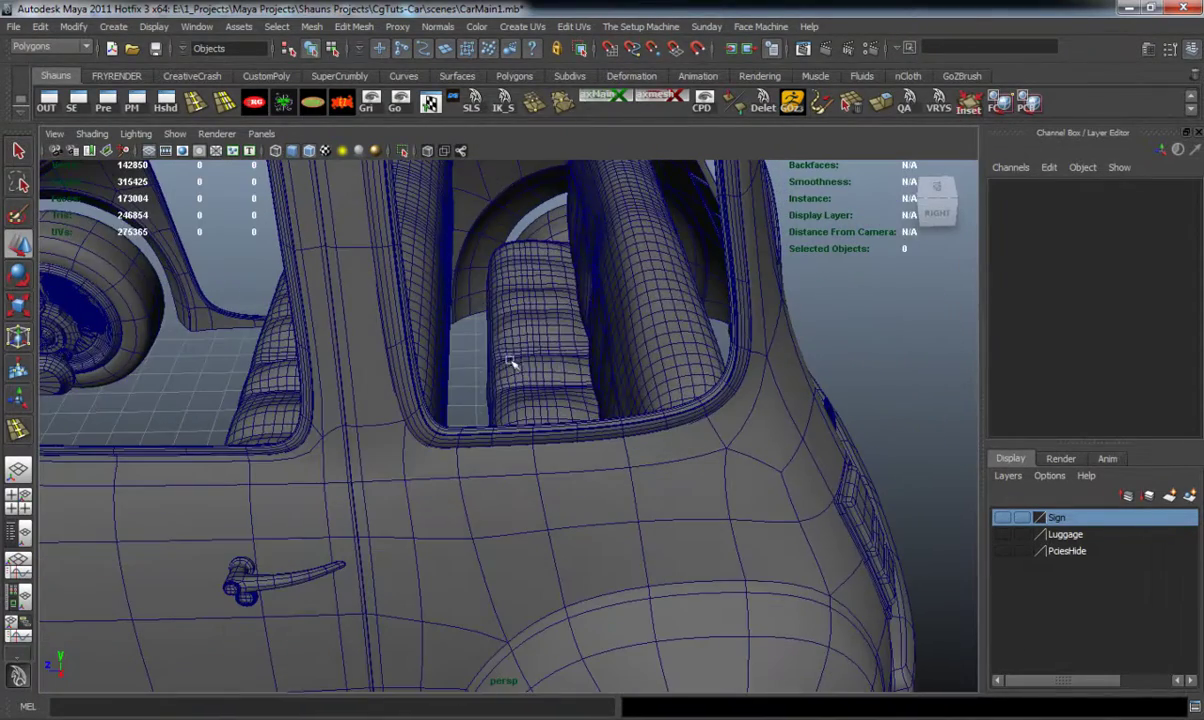
left_click(506, 280)
left_click(310, 30)
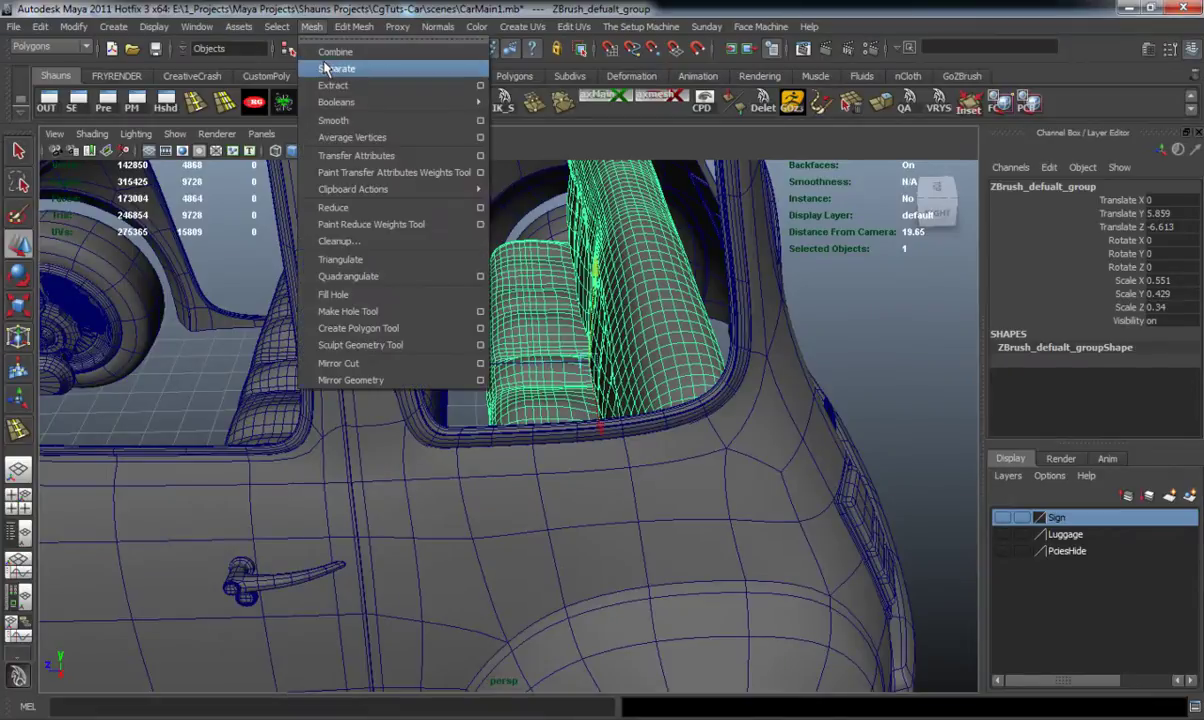
left_click(310, 67)
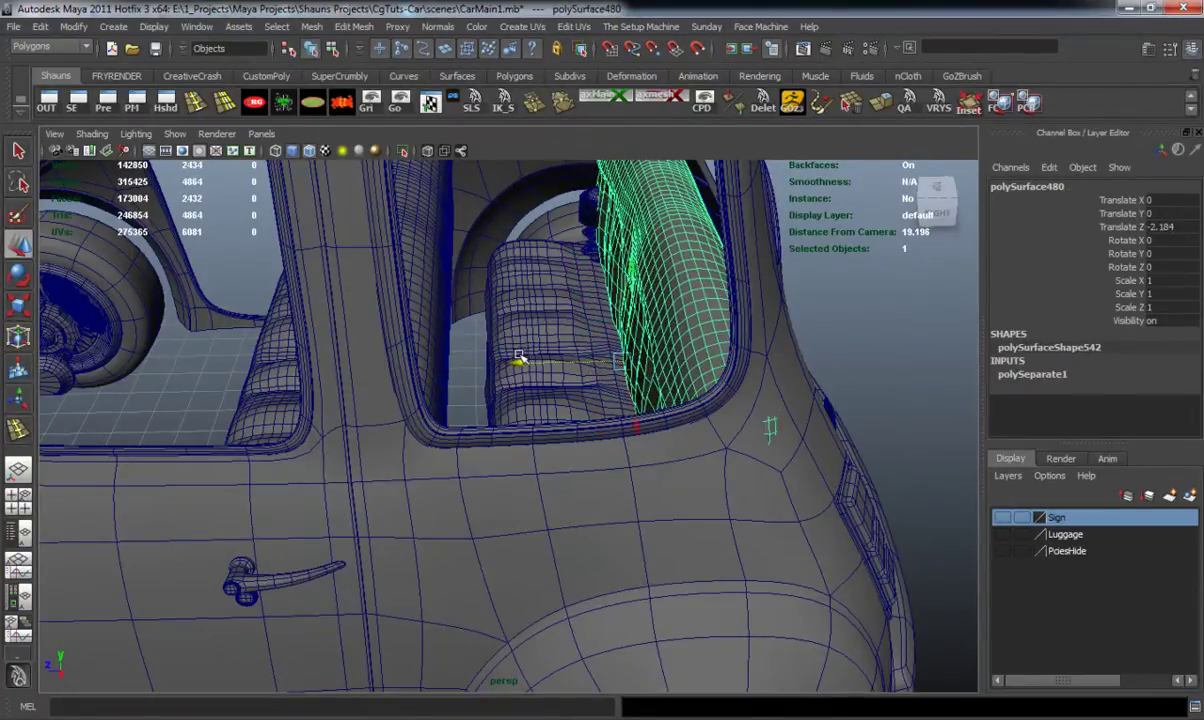
left_click_drag(519, 357, 614, 368, "alt")
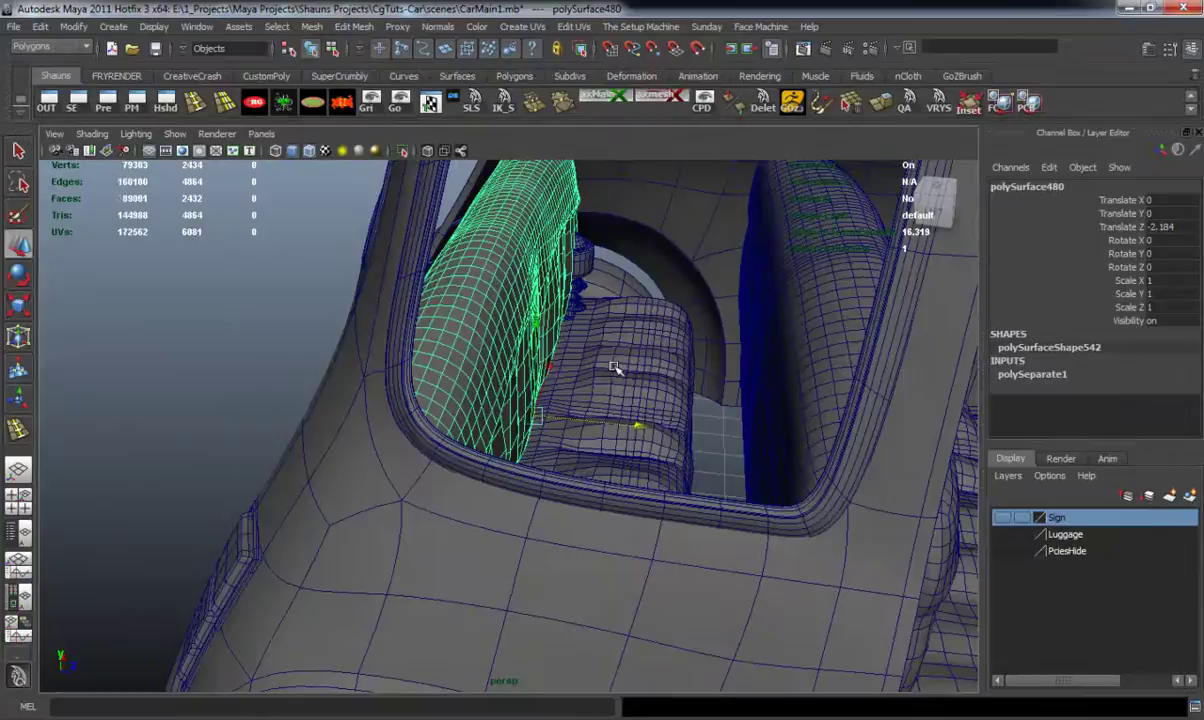
Step: Move the separated rear seat cushion to Translate Z 2.459
left_click_drag(643, 430, 567, 331, "alt")
left_click(600, 385)
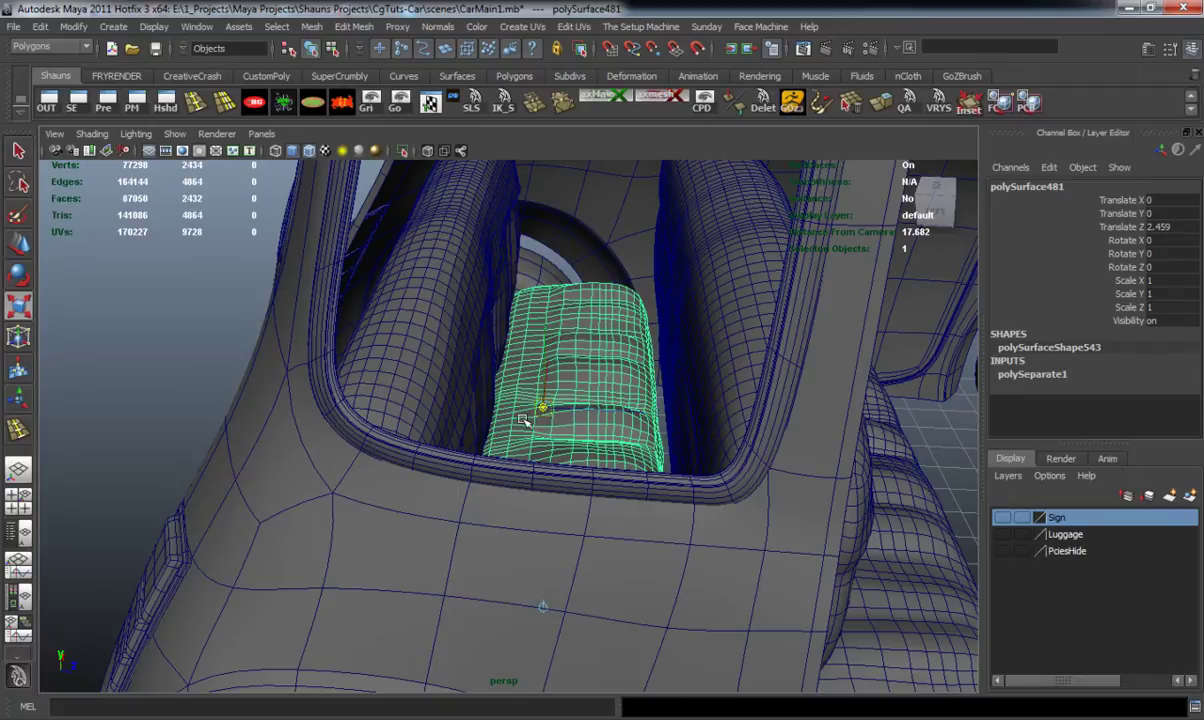
left_click_drag(522, 420, 384, 398, "alt")
left_click(372, 393)
left_click(185, 362)
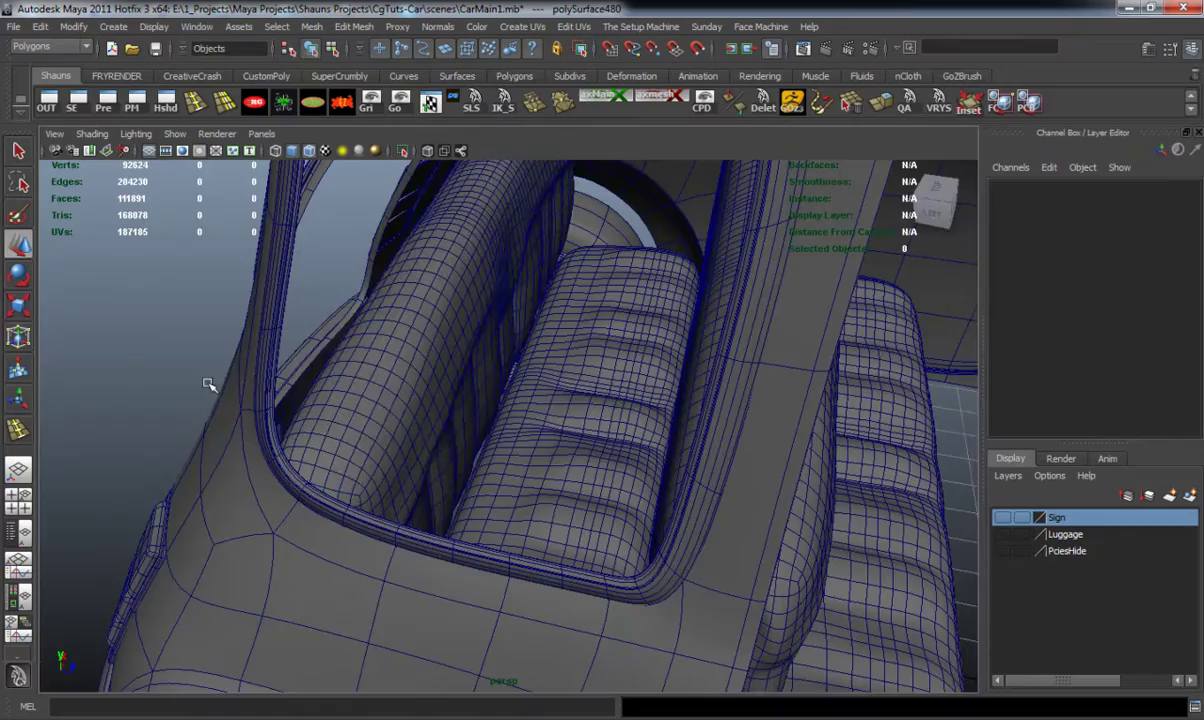
Step: Move the front seat forward to Translate Z -0.437
left_click_drag(207, 382, 521, 419, "alt")
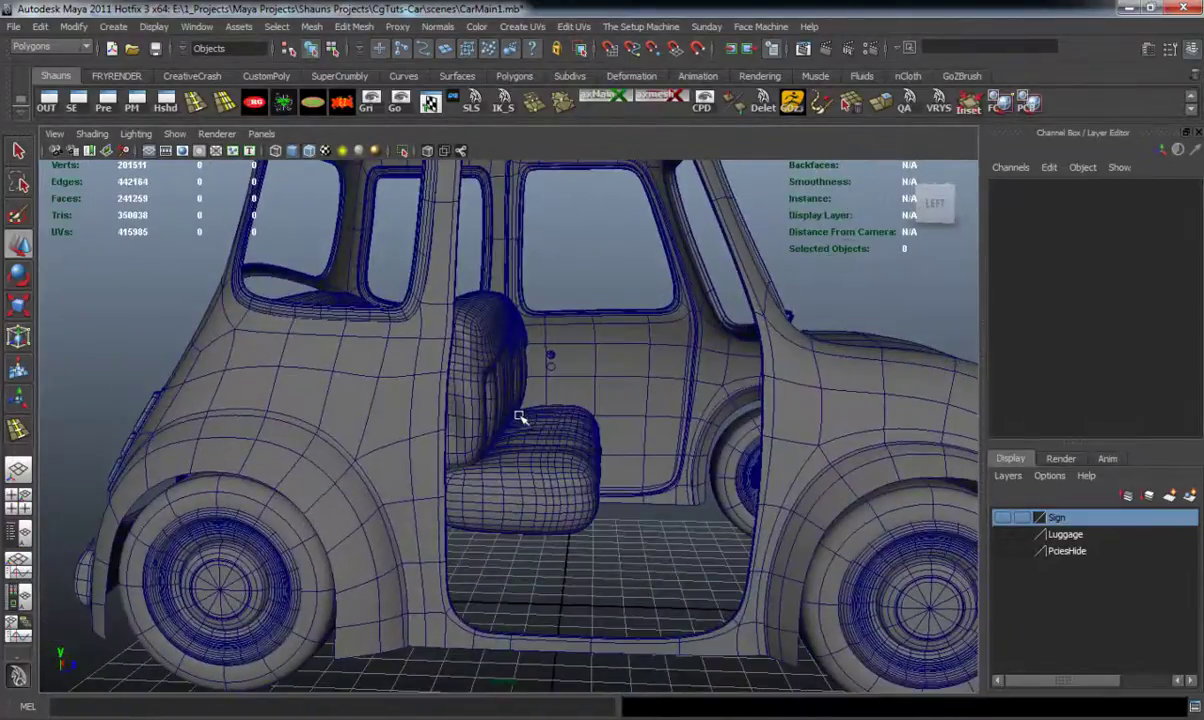
left_click(521, 419)
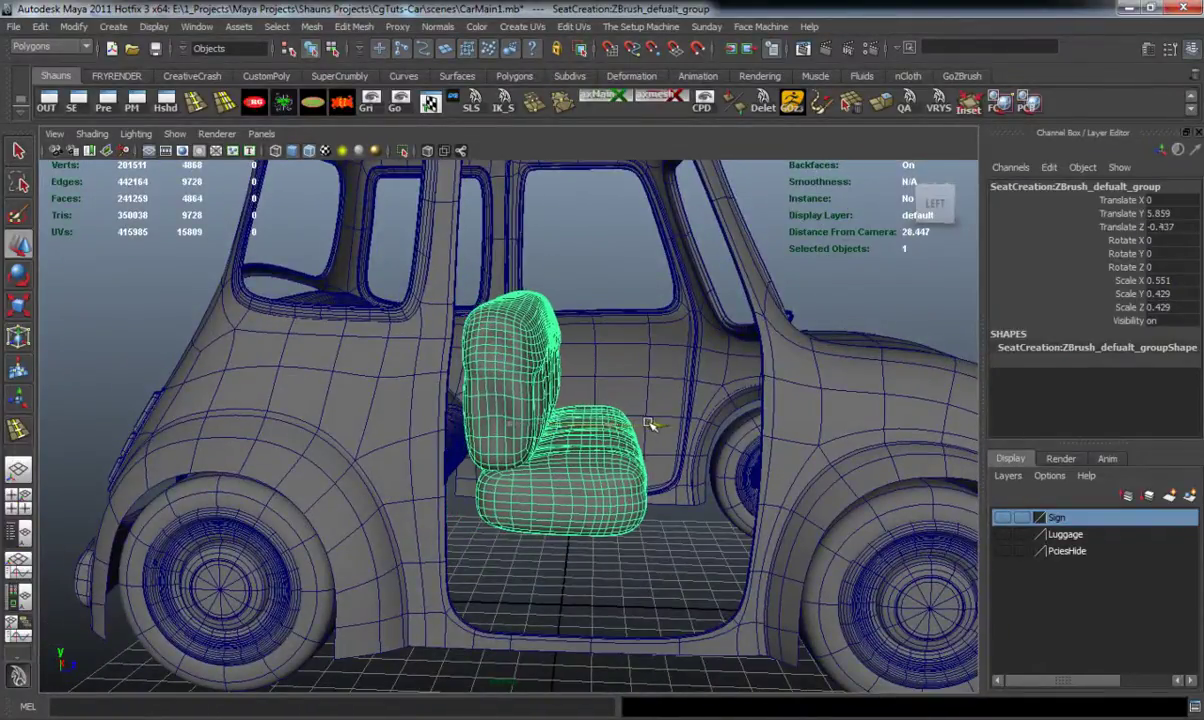
left_click(620, 290)
Step: Move the rear cushion to Translate Z 0.092 and the rear backrest to Translate Z -0.38
left_click_drag(620, 290, 219, 340, "alt")
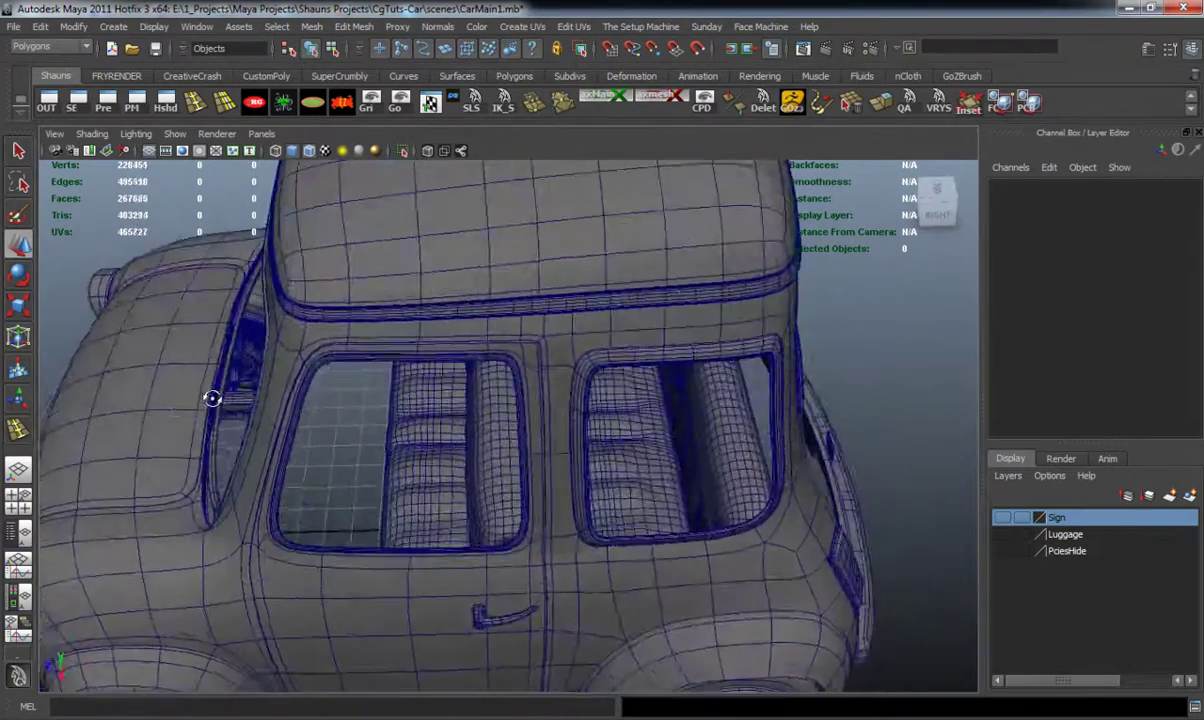
right_click_drag(166, 388, 304, 384, "alt")
left_click_drag(304, 384, 412, 404, "alt")
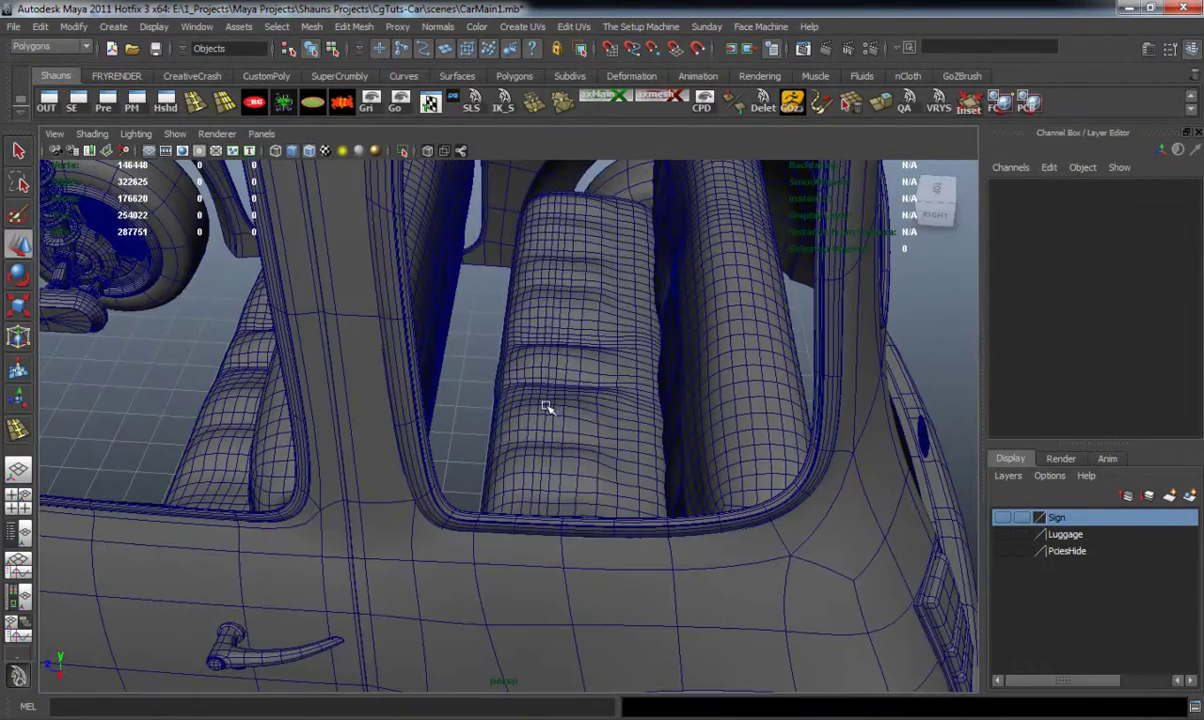
left_click(552, 410)
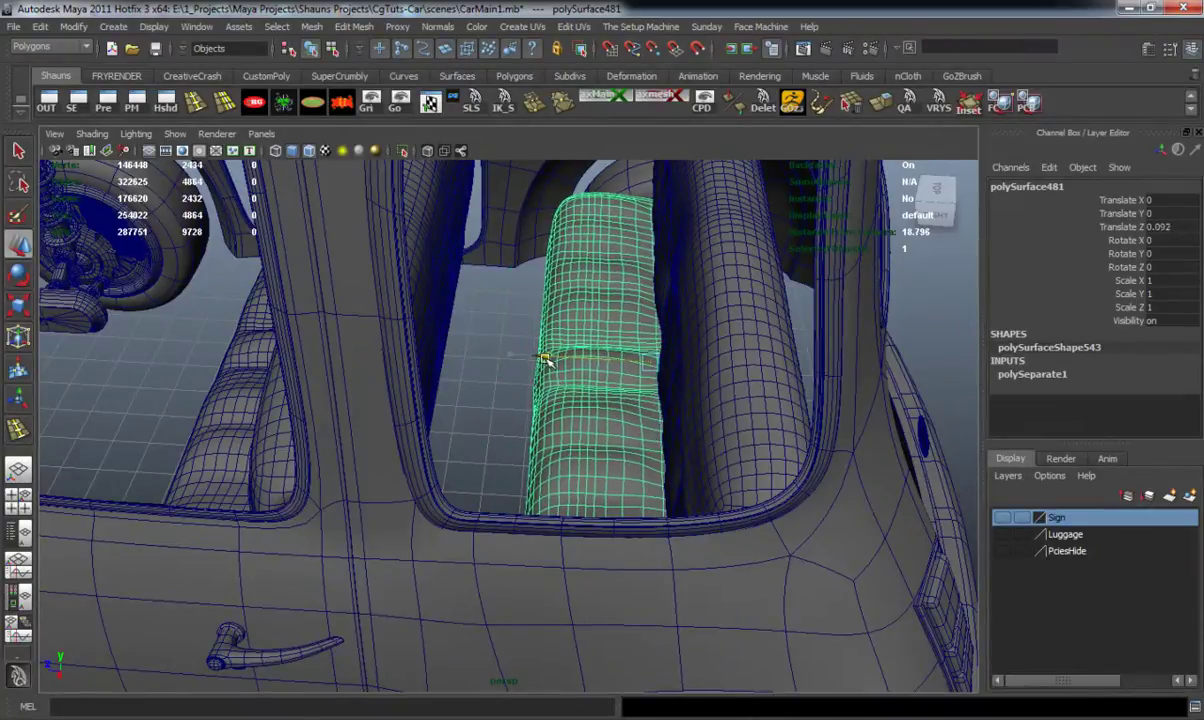
left_click_drag(706, 358, 409, 429, "alt")
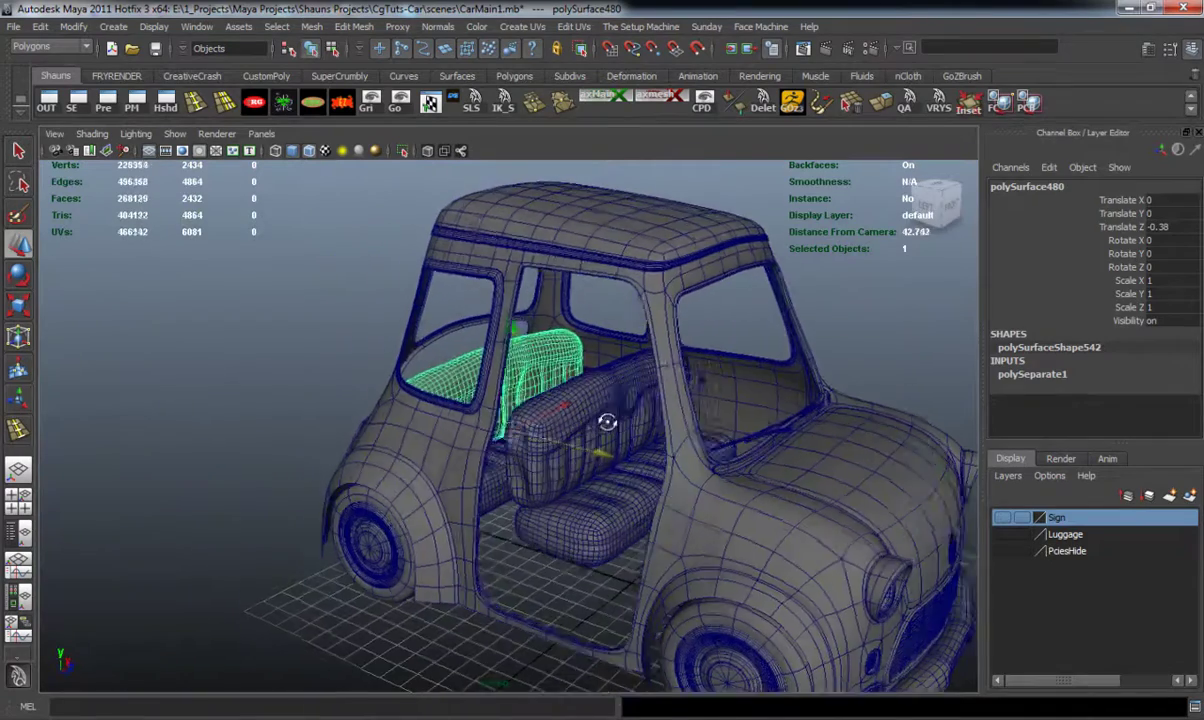
left_click(285, 392)
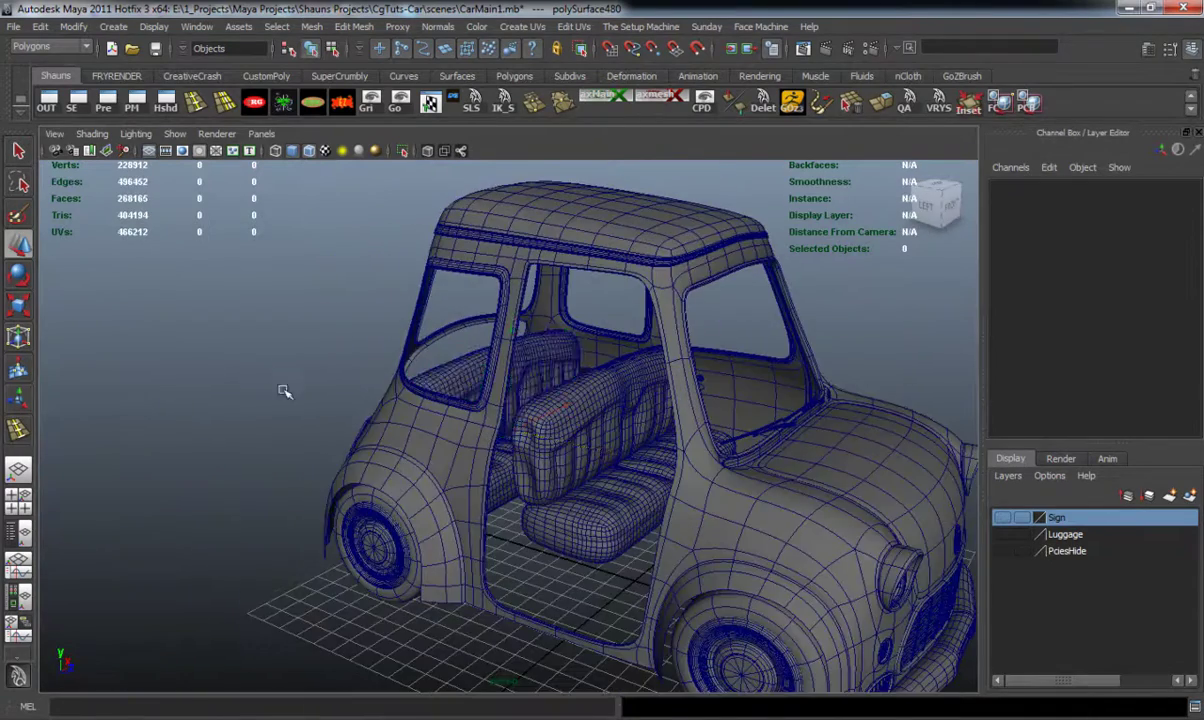
Step: Move the front seat back toward the door pillar, to Translate Z -1.315
right_click_drag(285, 392, 411, 433, "alt")
left_click_drag(411, 433, 452, 455, "alt")
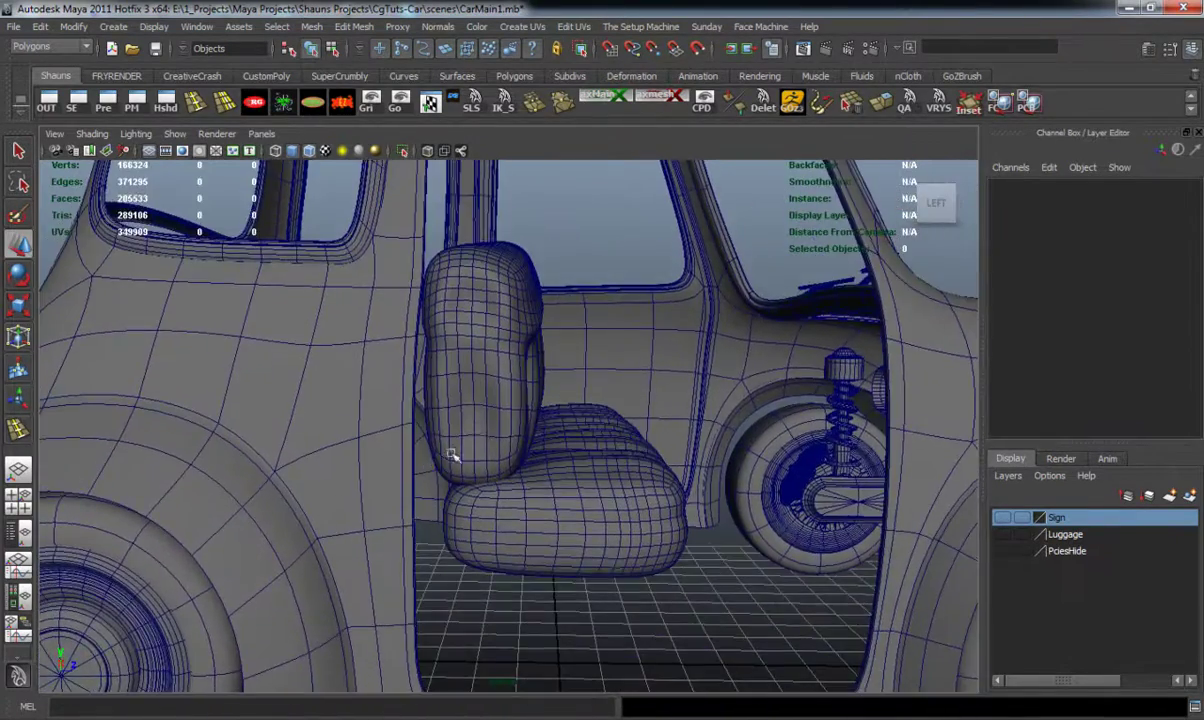
left_click(478, 430)
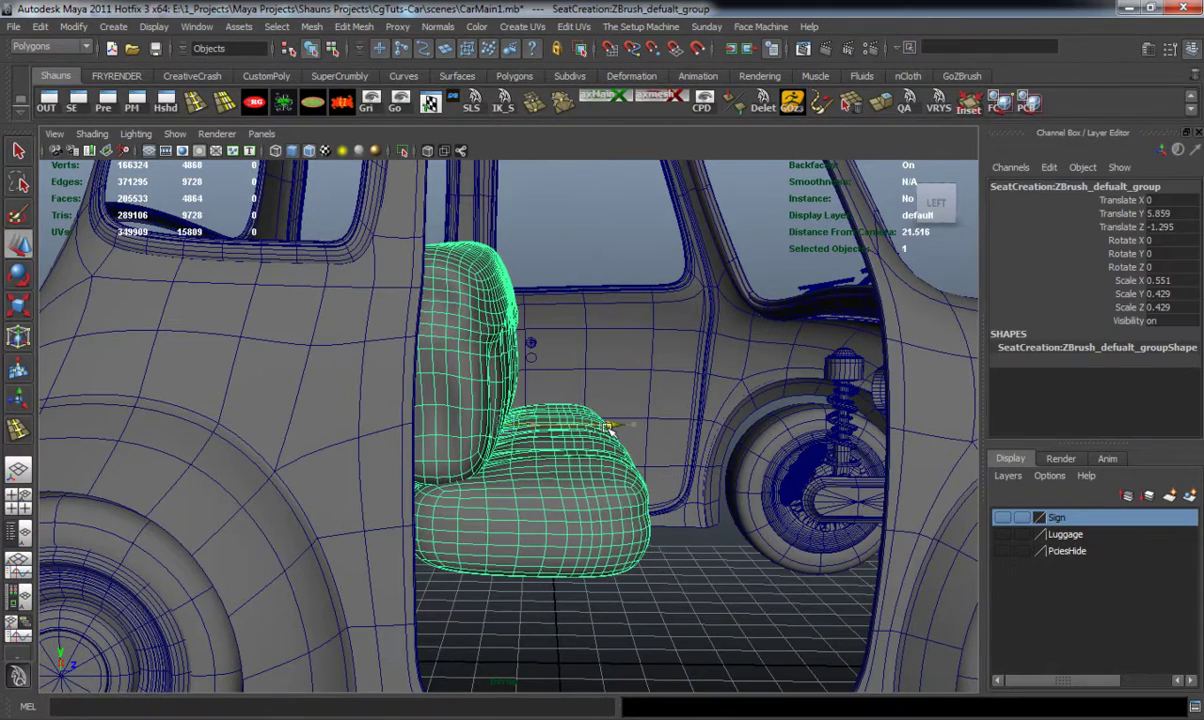
left_click(589, 238)
left_click_drag(577, 325, 551, 430, "alt")
left_click(574, 478)
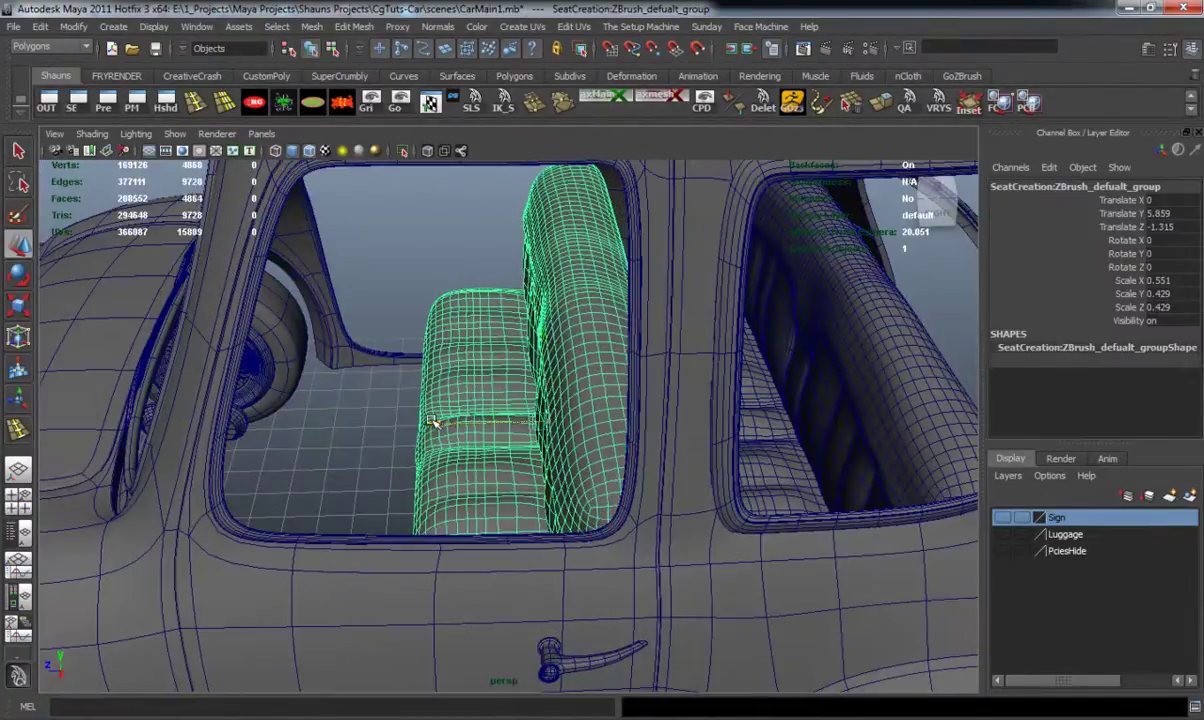
left_click(385, 278)
Step: Reselect the front seat and adjust its position to Translate Z -0.888
left_click_drag(481, 418, 860, 407, "alt")
middle_click_drag(607, 443, 583, 433, "alt")
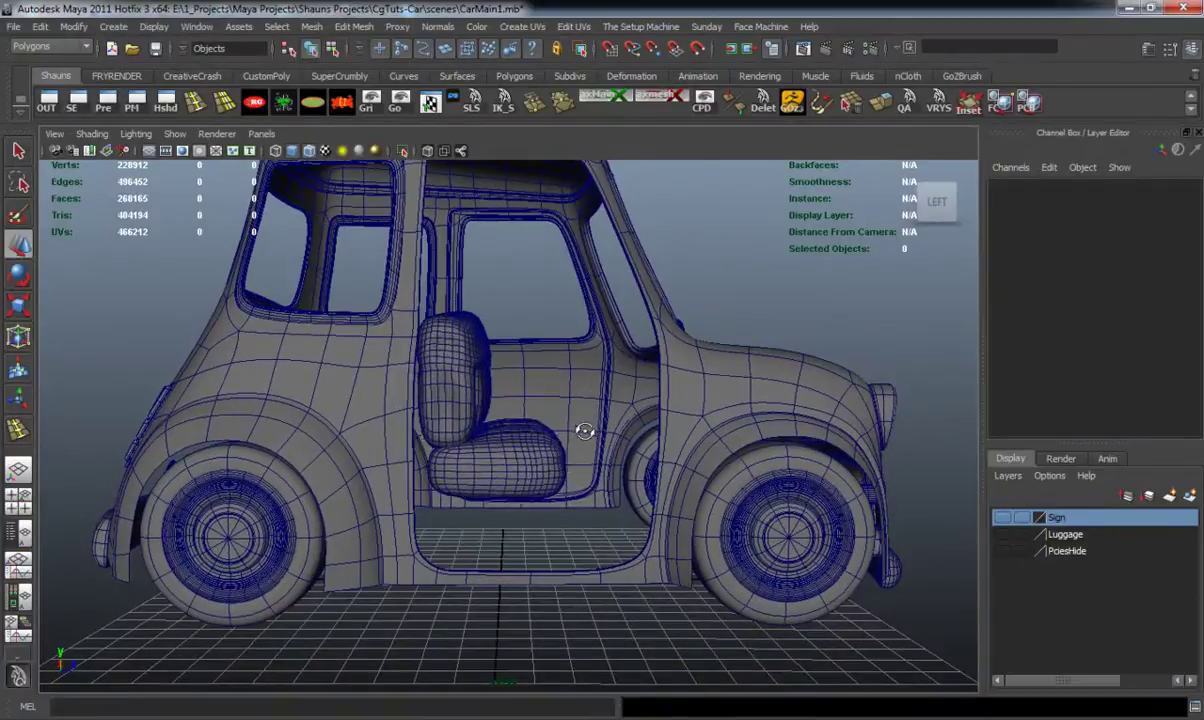
key("ctrl+z")
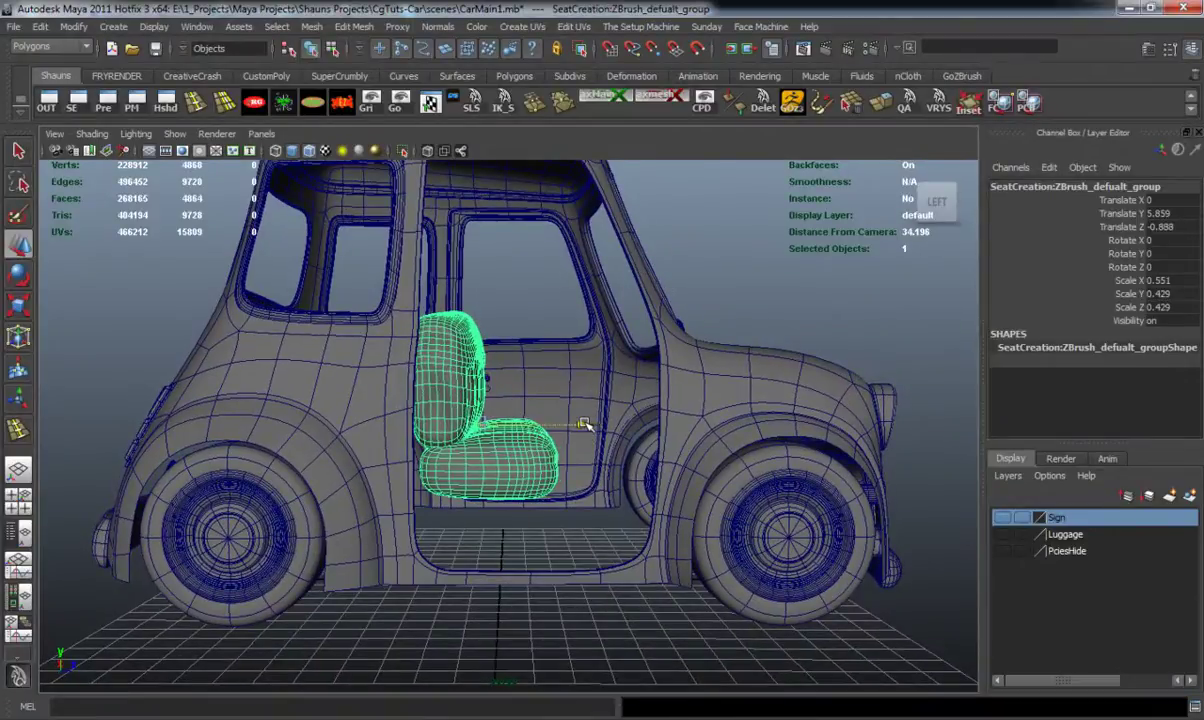
left_click(519, 327)
left_click_drag(458, 334, 325, 436, "alt")
scroll(384, 437, "down", 5)
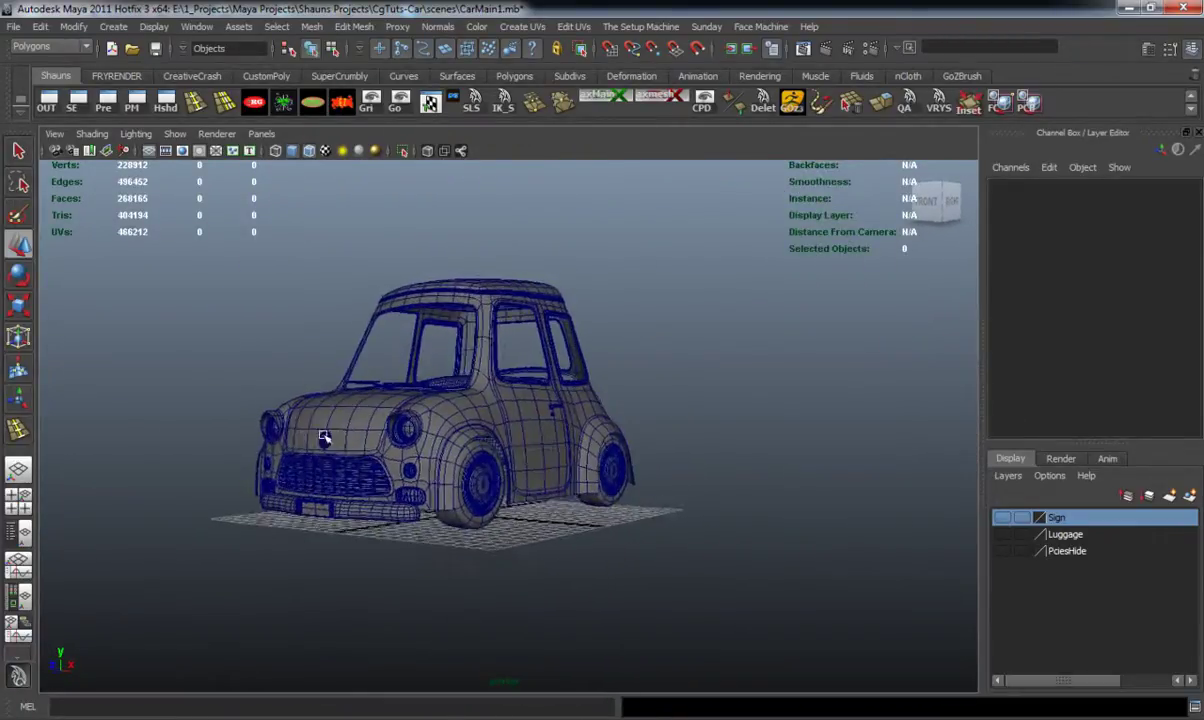
middle_click_drag(325, 436, 394, 466, "alt")
scroll(394, 466, "up", 2)
left_click_drag(395, 466, 334, 379, "alt")
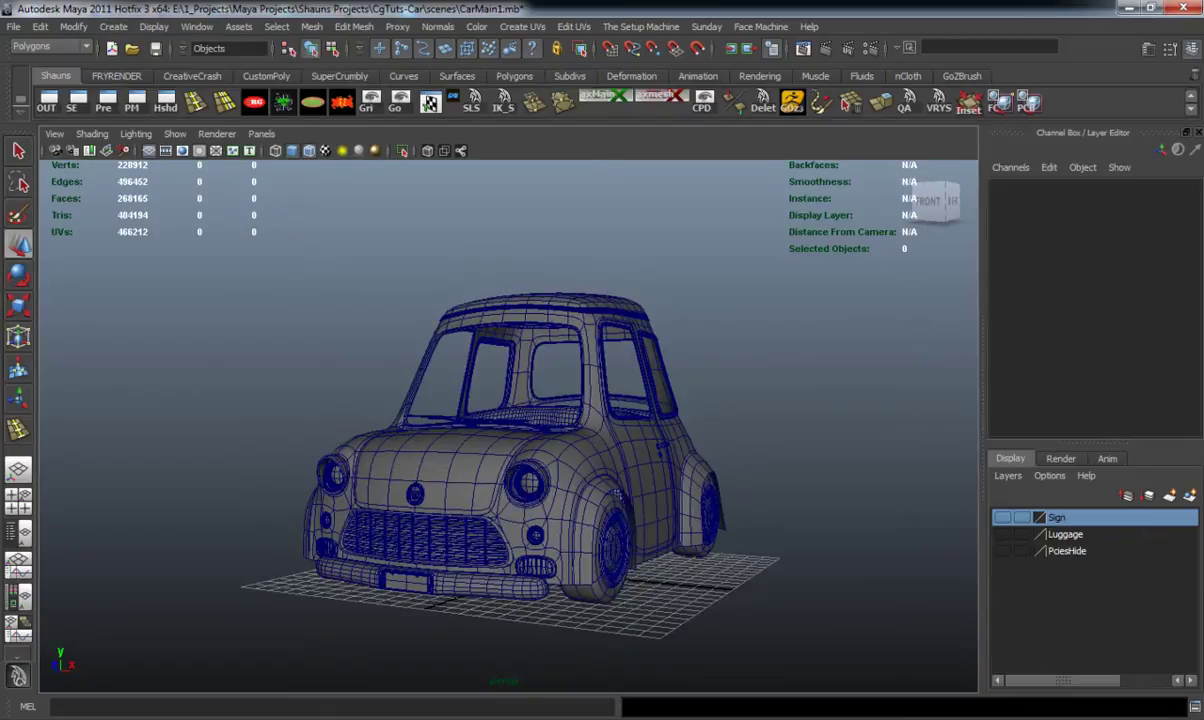